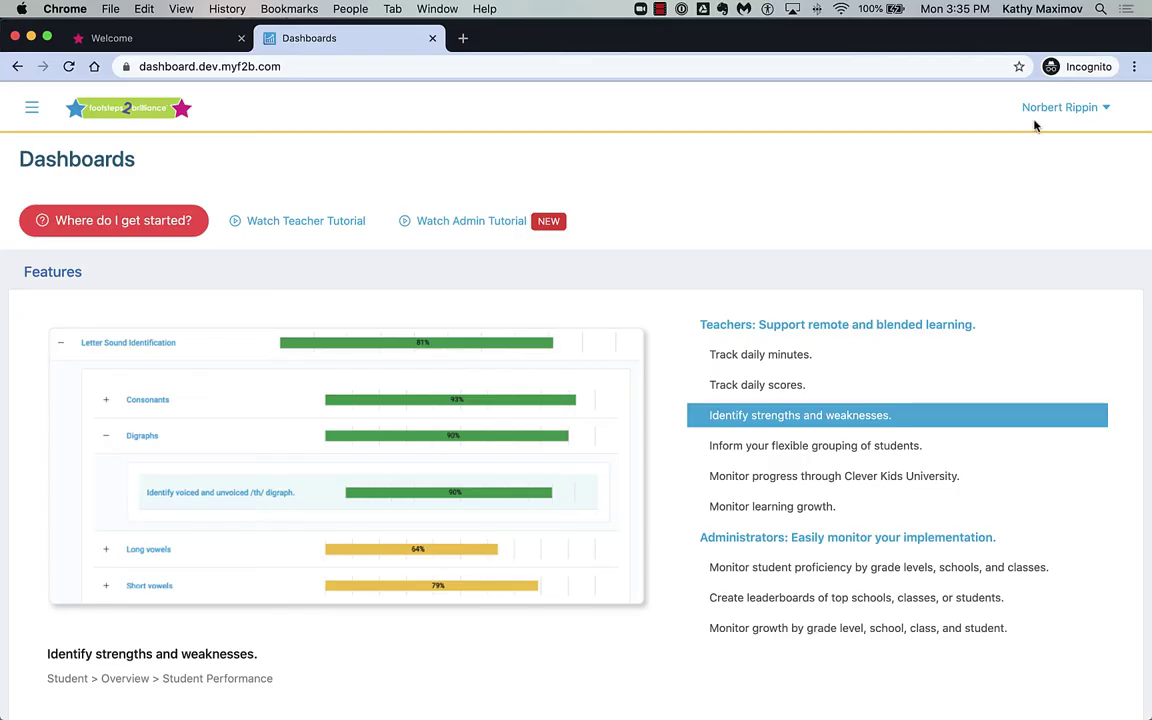
Open the Class Dashboard of the Pre-K class in New Tyson School for the 2020-21 school year
click(1055, 108)
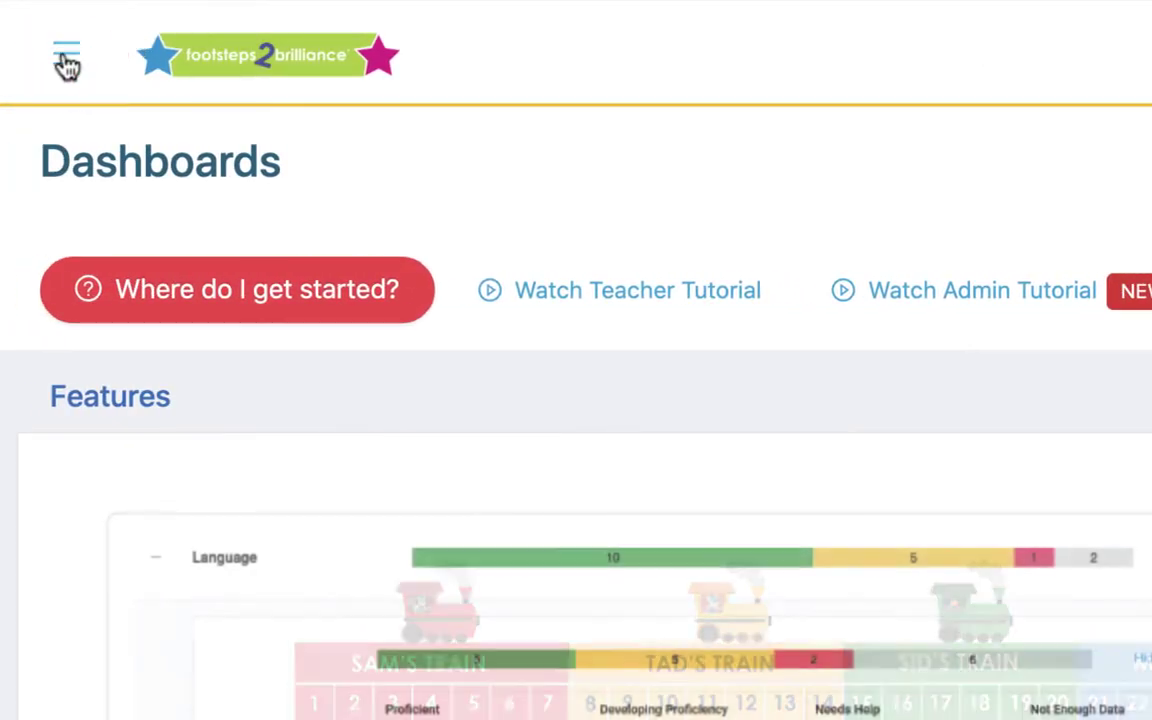
click(66, 60)
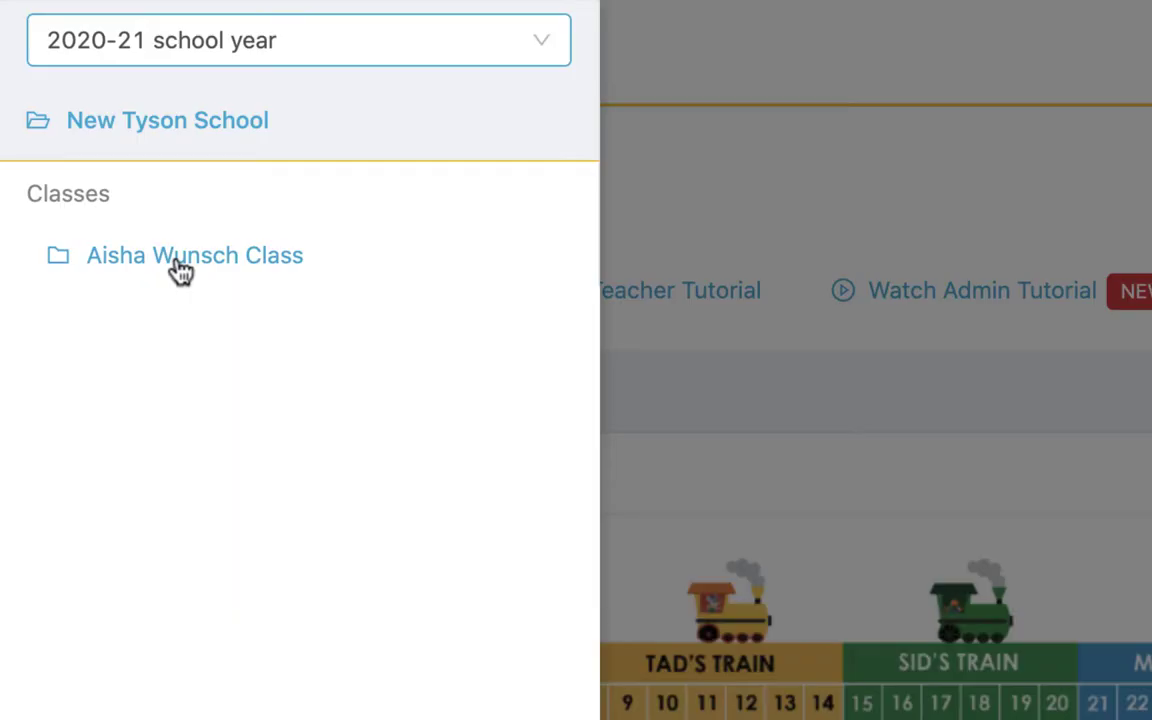
click(180, 262)
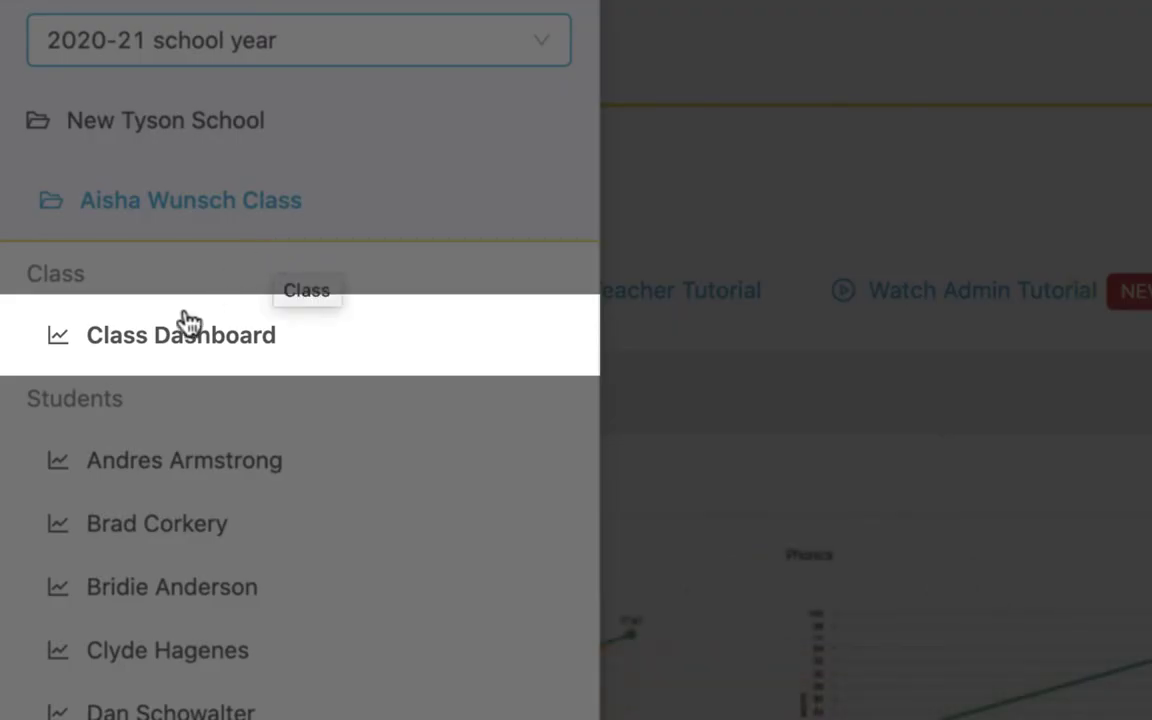
click(180, 335)
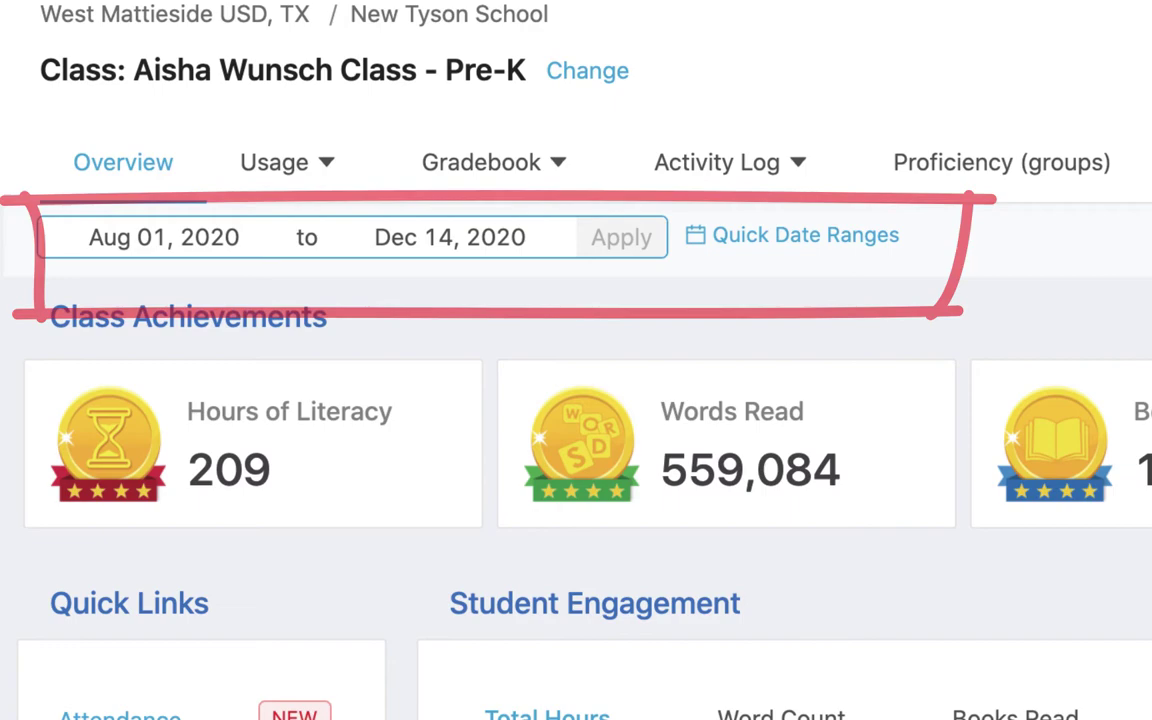
Review the Student Engagement charts for Word Count, Books Read, Games Played and Books Written
scroll(777, 159, down, 5)
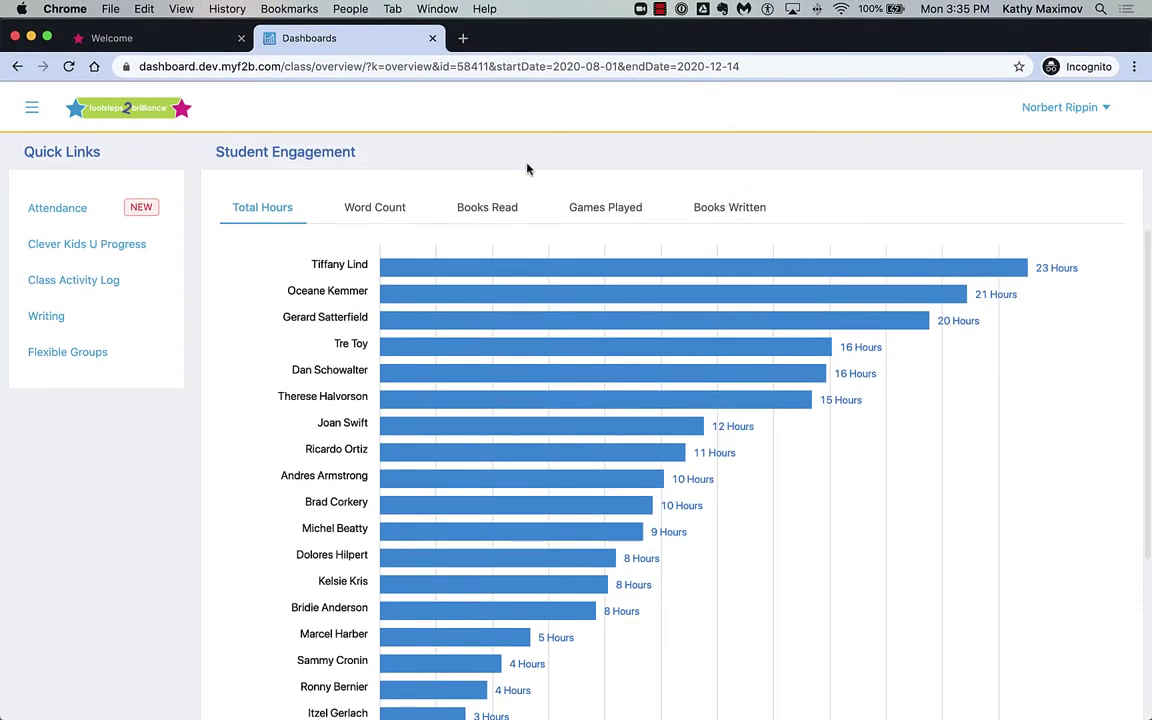
click(371, 215)
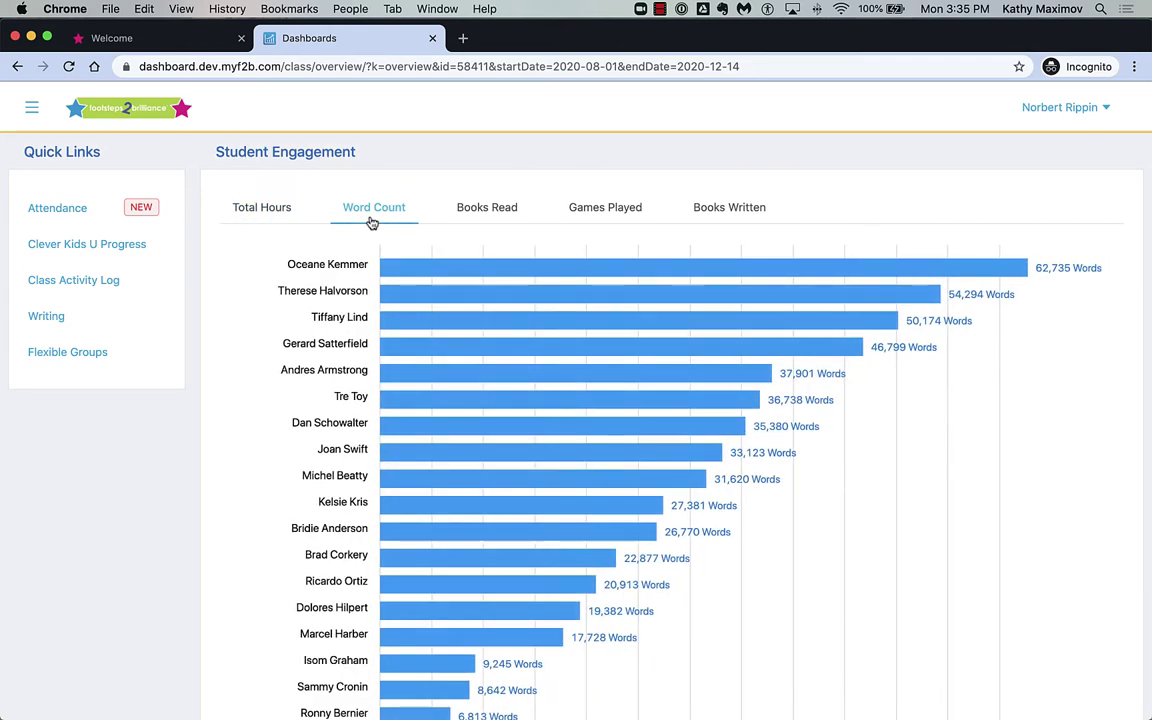
click(496, 223)
click(613, 223)
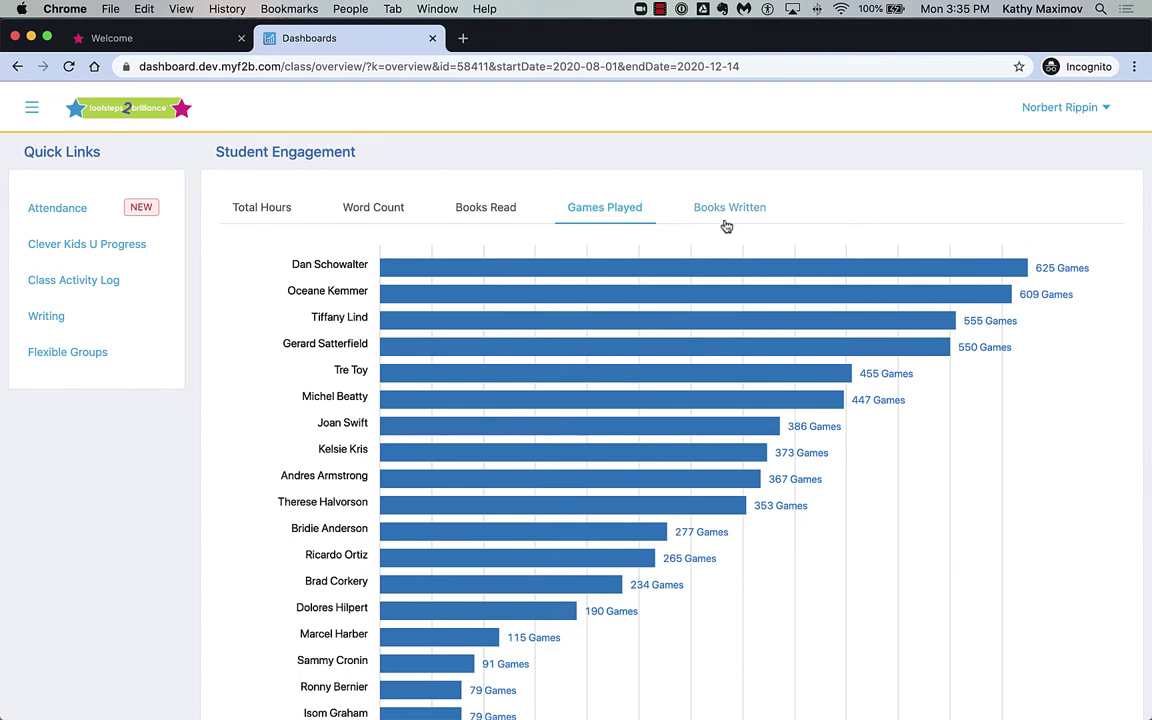
click(727, 227)
scroll(788, 172, up, 1)
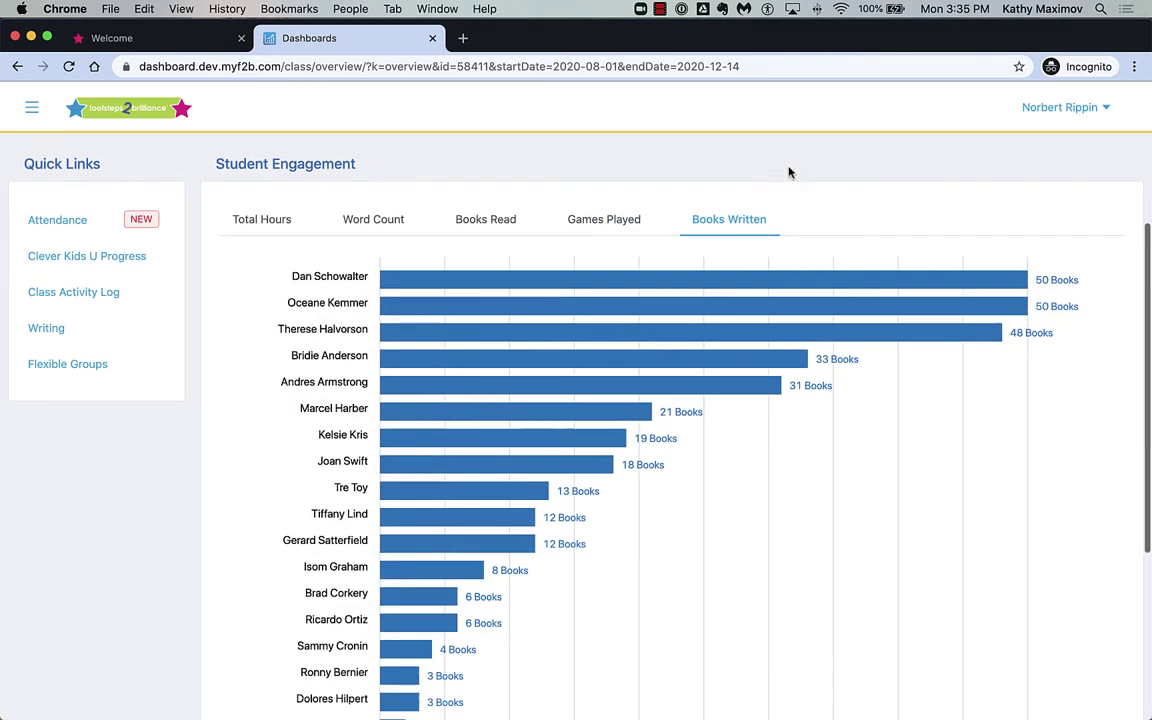
View the class's Clever Kids University progress chart from the quick links, and close it
scroll(788, 172, up, 5)
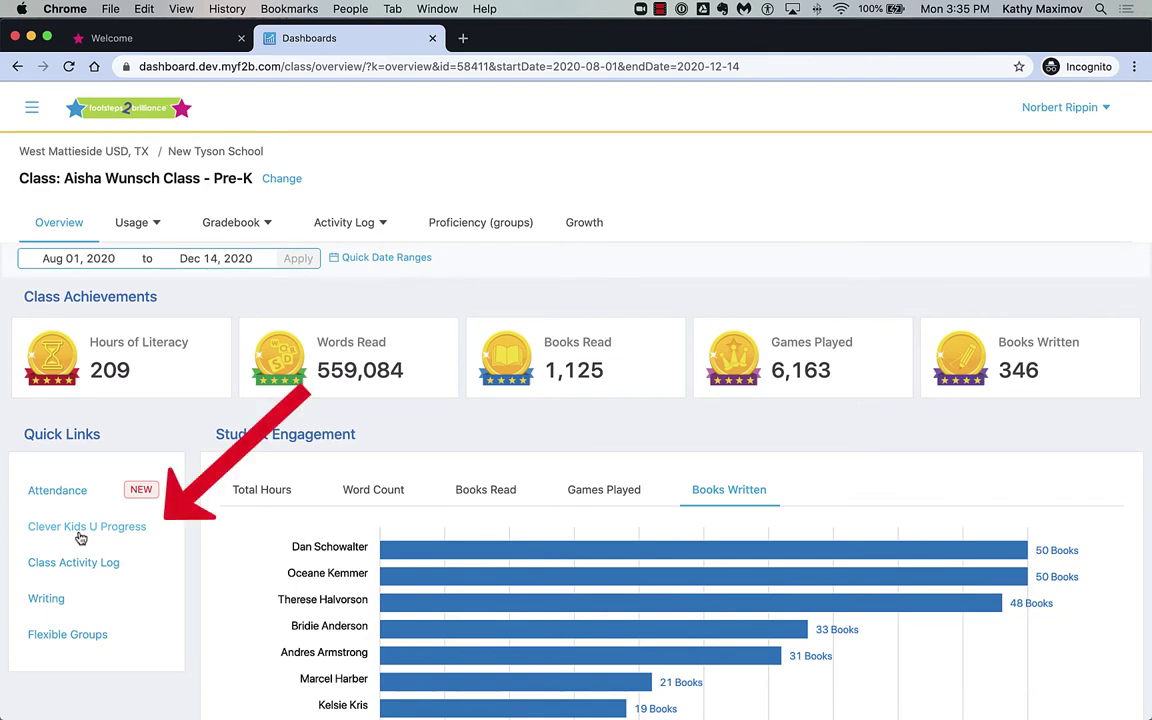
click(81, 532)
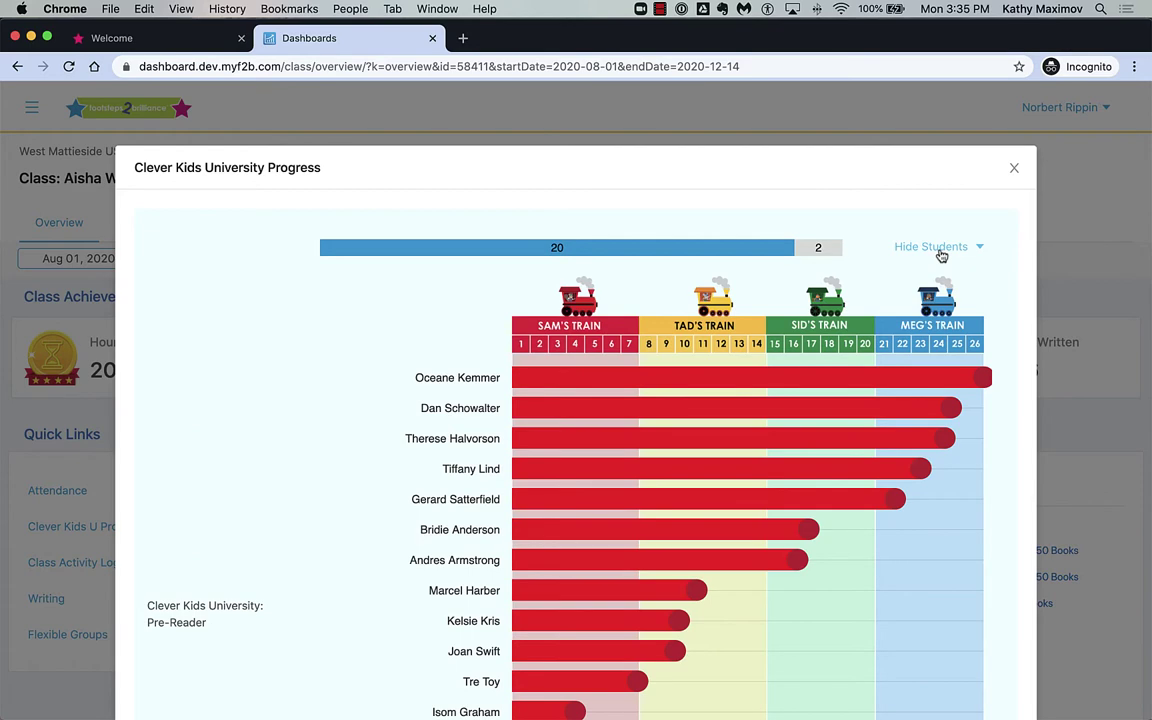
click(1014, 170)
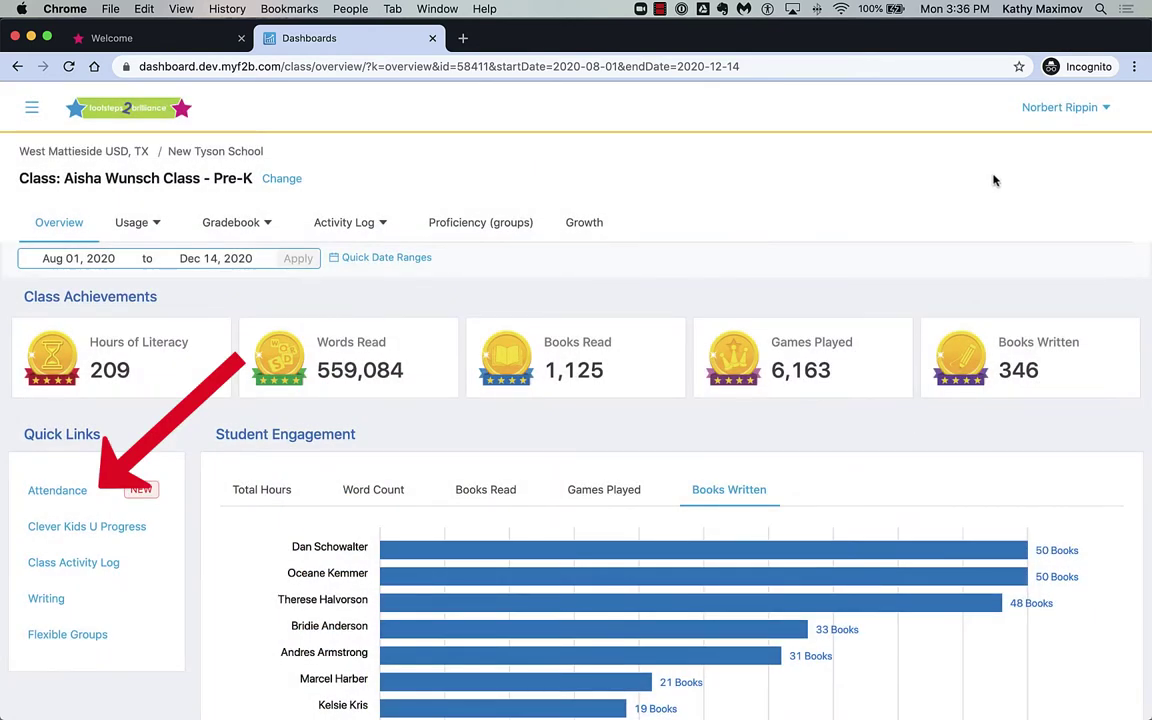
Open the class Attendance Report and check which quick date ranges it offers
click(75, 489)
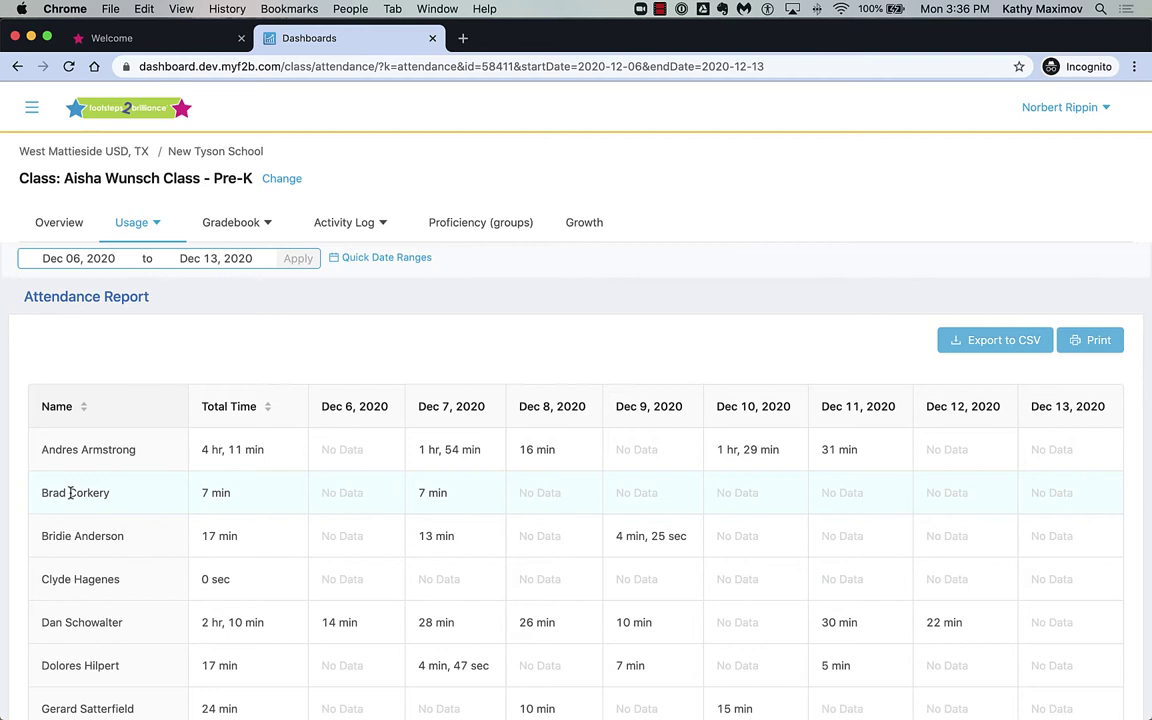
click(386, 257)
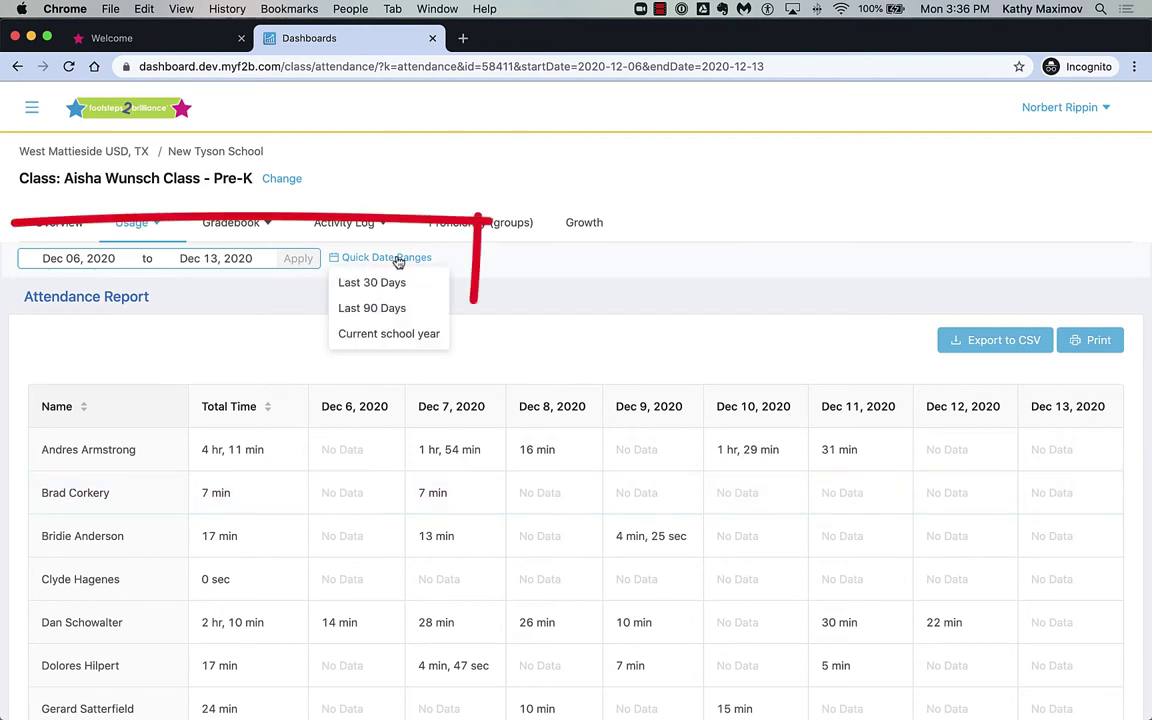
click(507, 309)
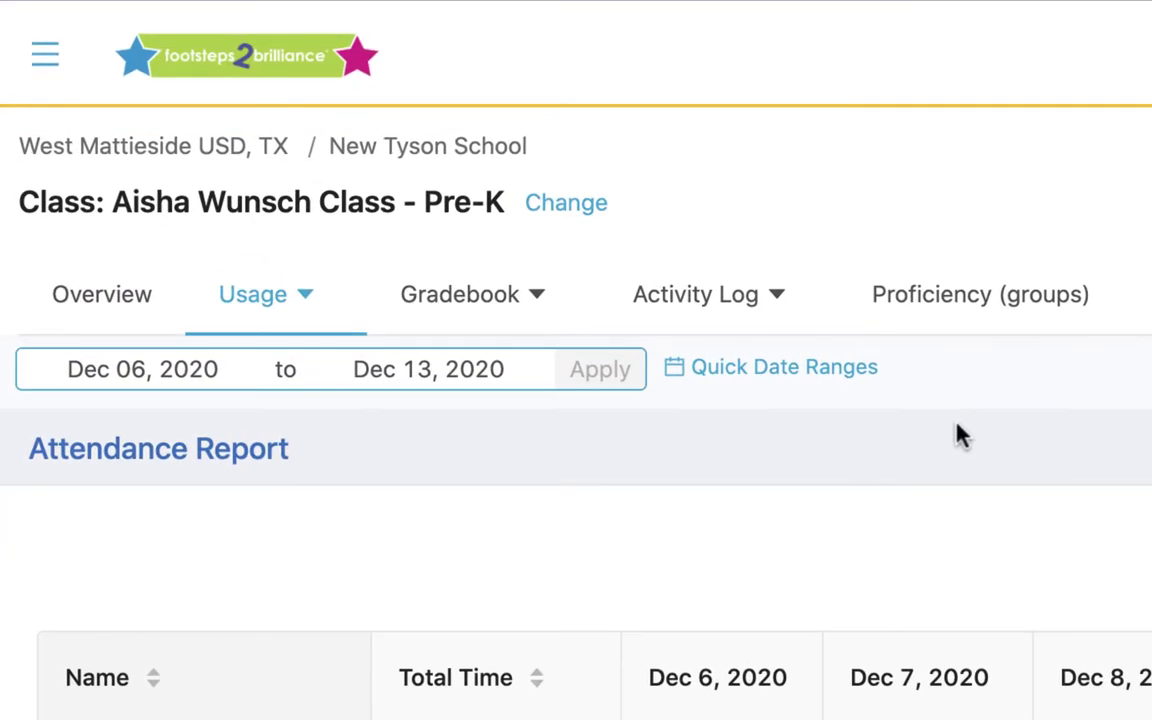
Open the class activity log for all activities and look through its student list
click(740, 298)
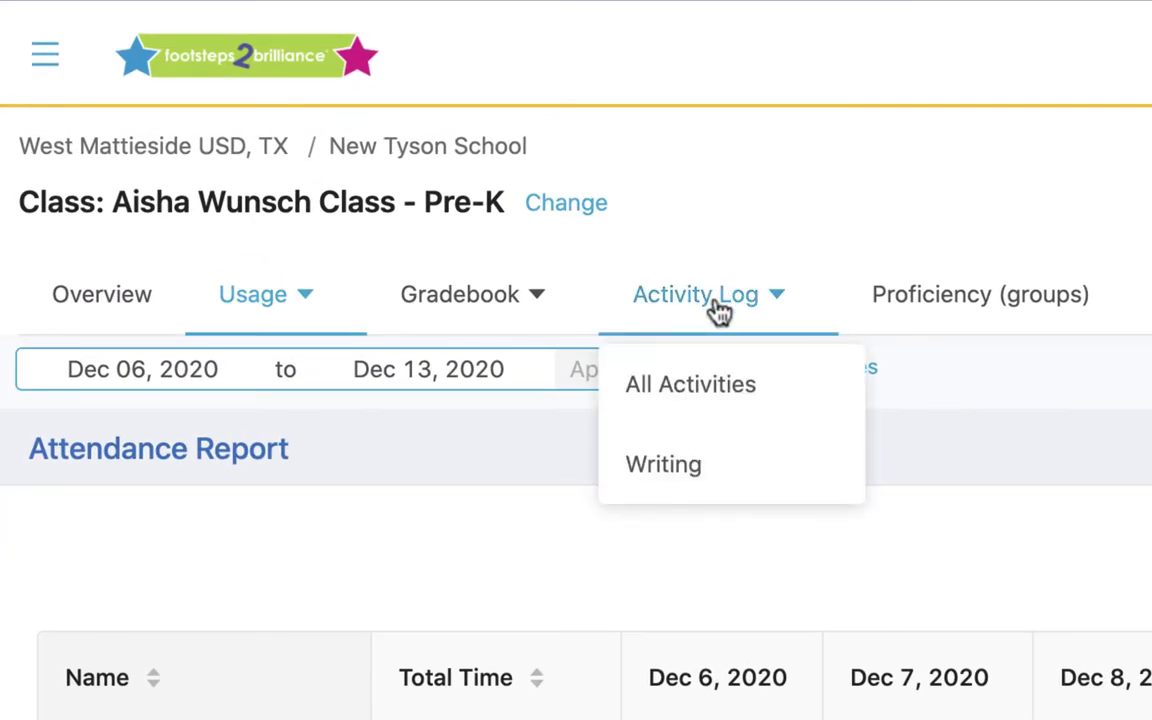
click(712, 390)
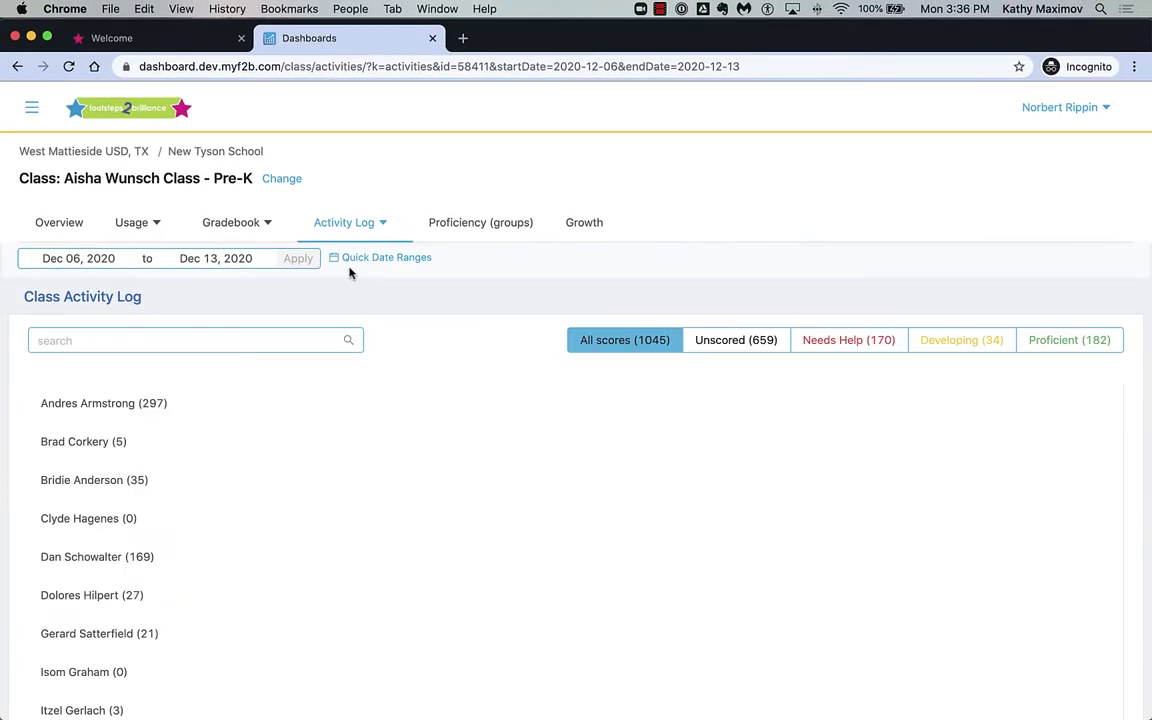
scroll(350, 272, down, 4)
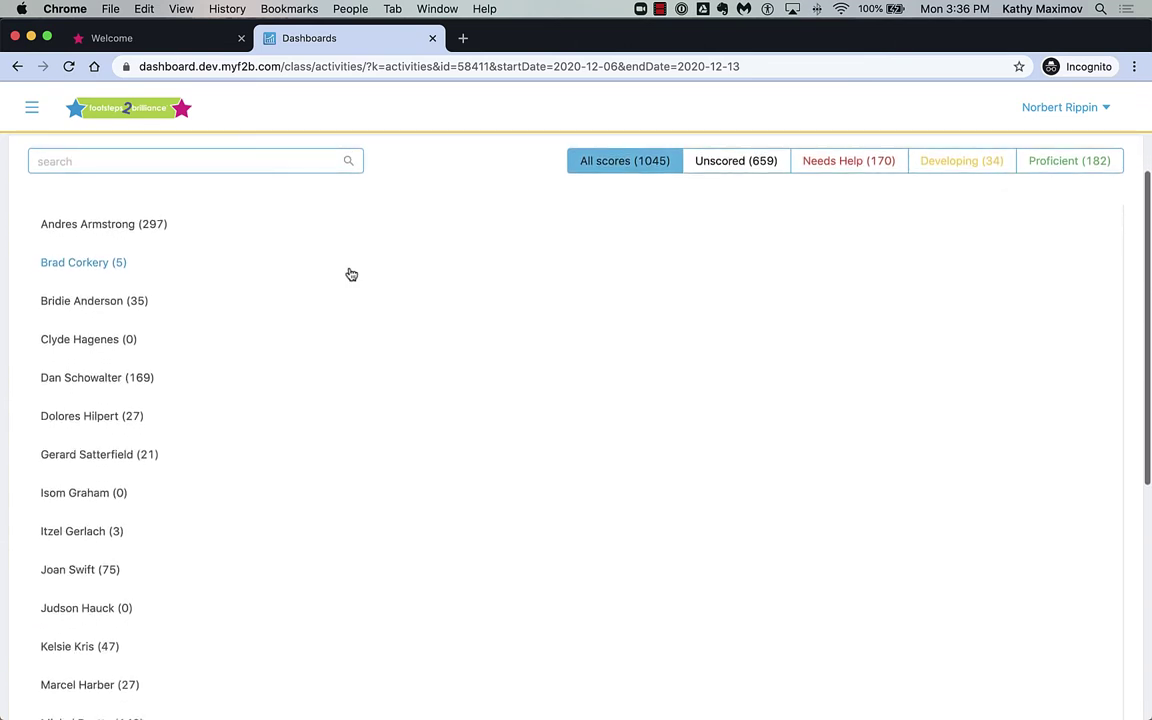
Show the third listed student's activities, view their capital letter Q drawing, and close the drawing
click(100, 303)
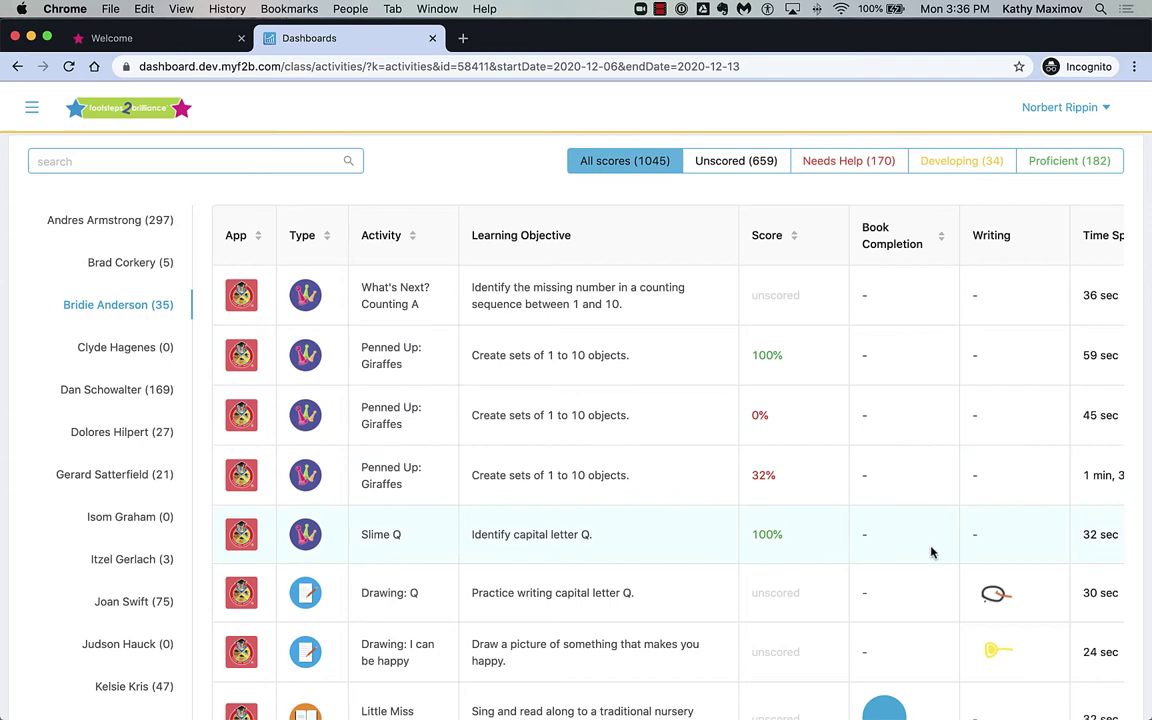
click(1005, 603)
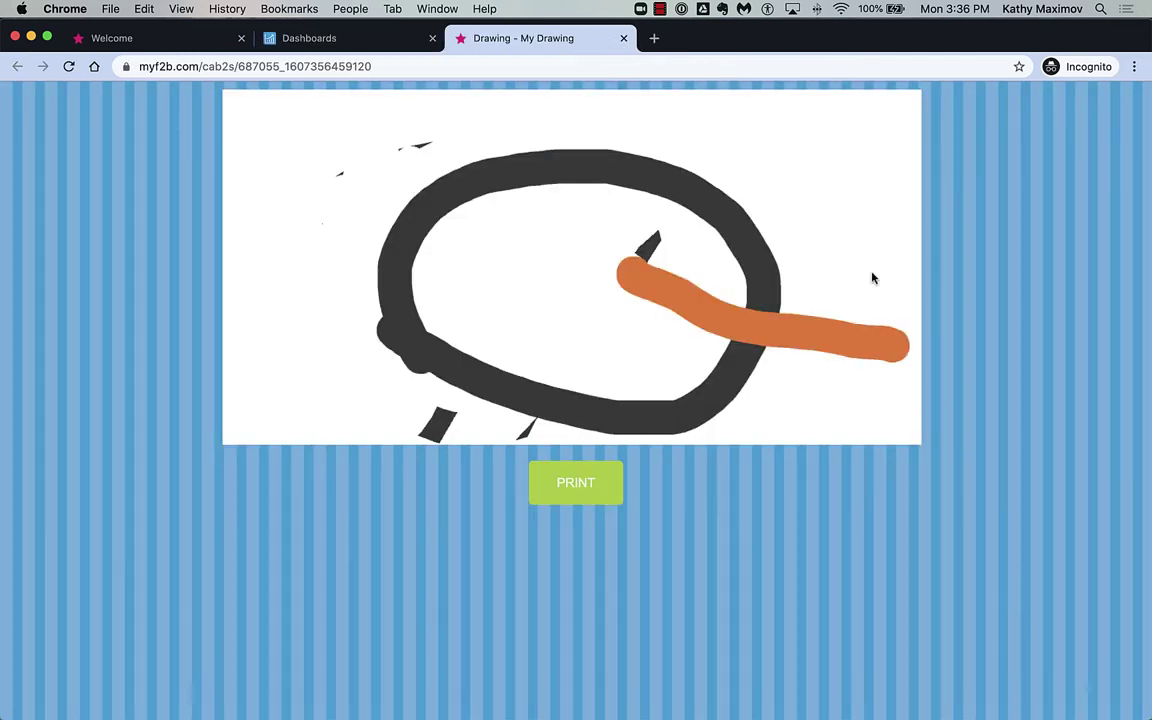
click(622, 38)
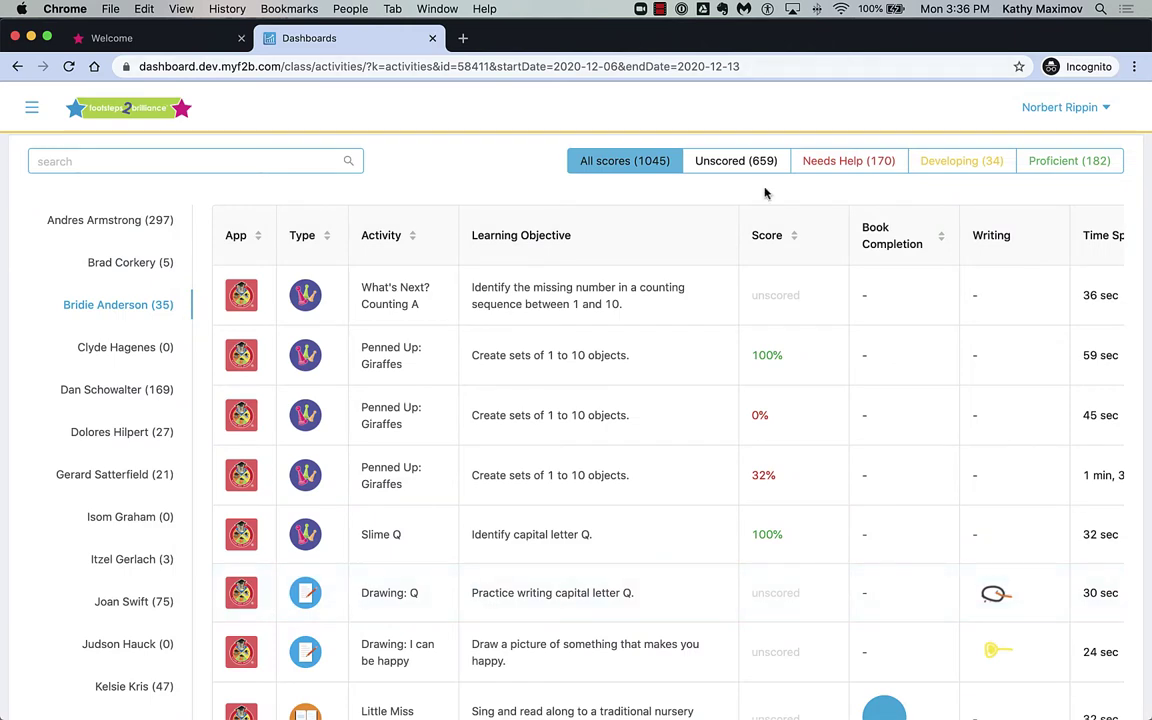
Filter the activity log to Needs Help scores and review the selected student's activities
click(832, 162)
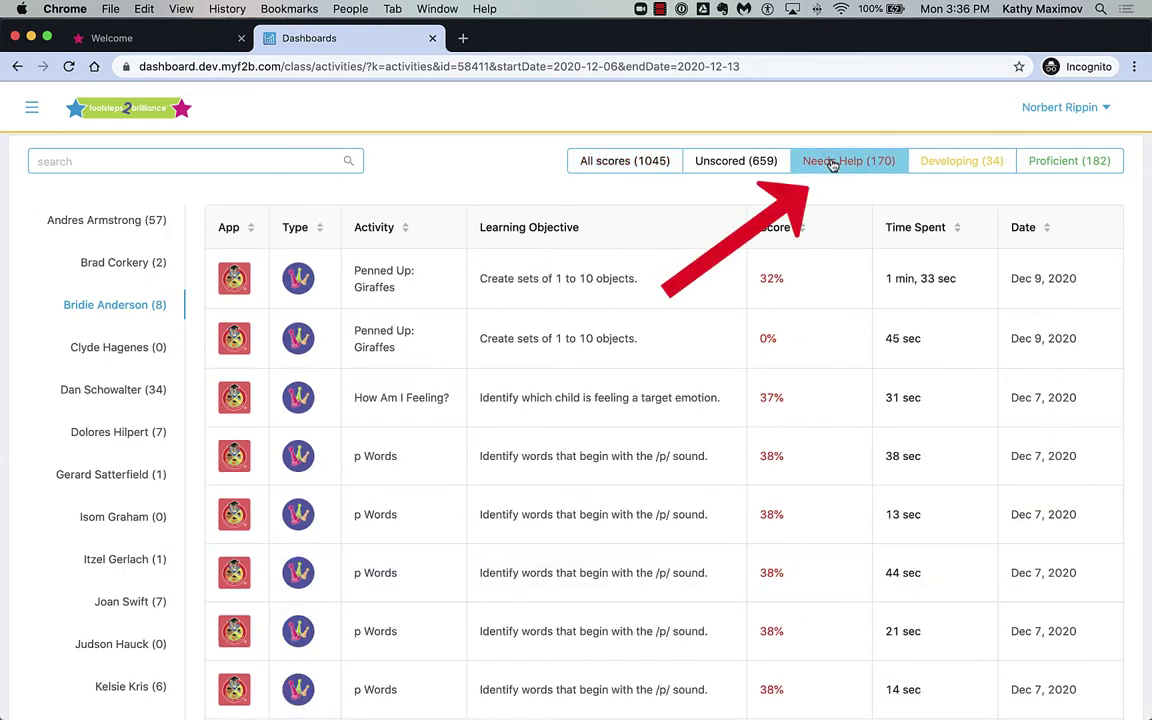
scroll(833, 222, down, 2)
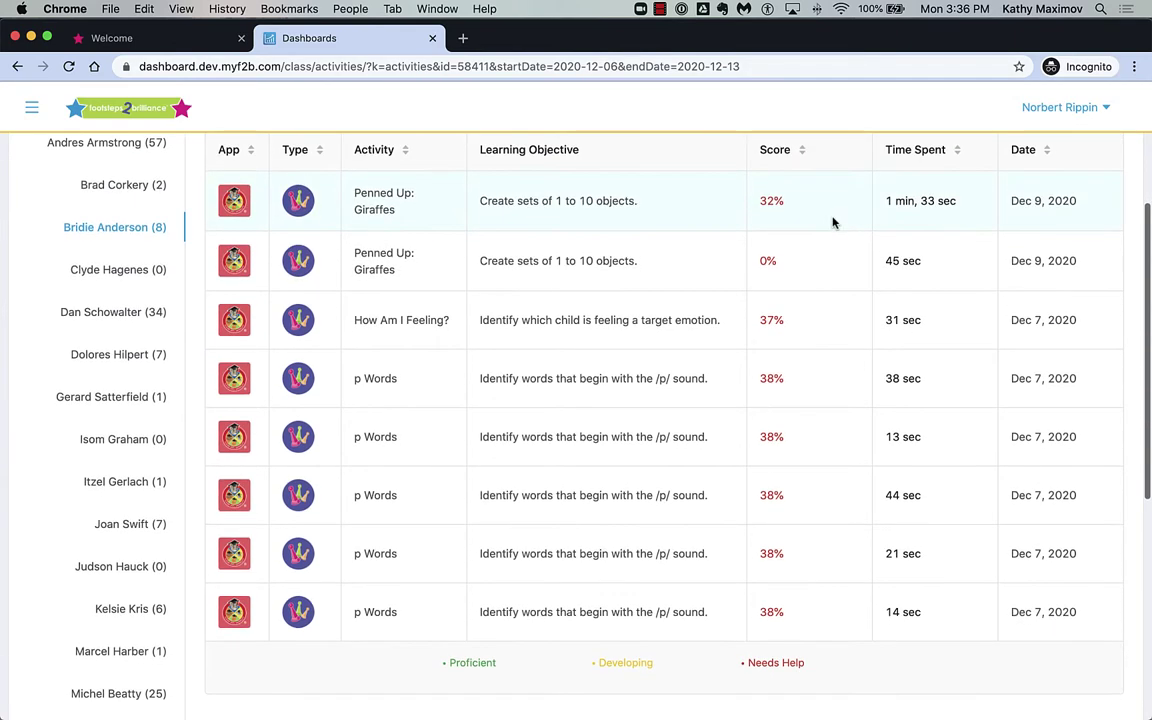
scroll(833, 222, up, 3)
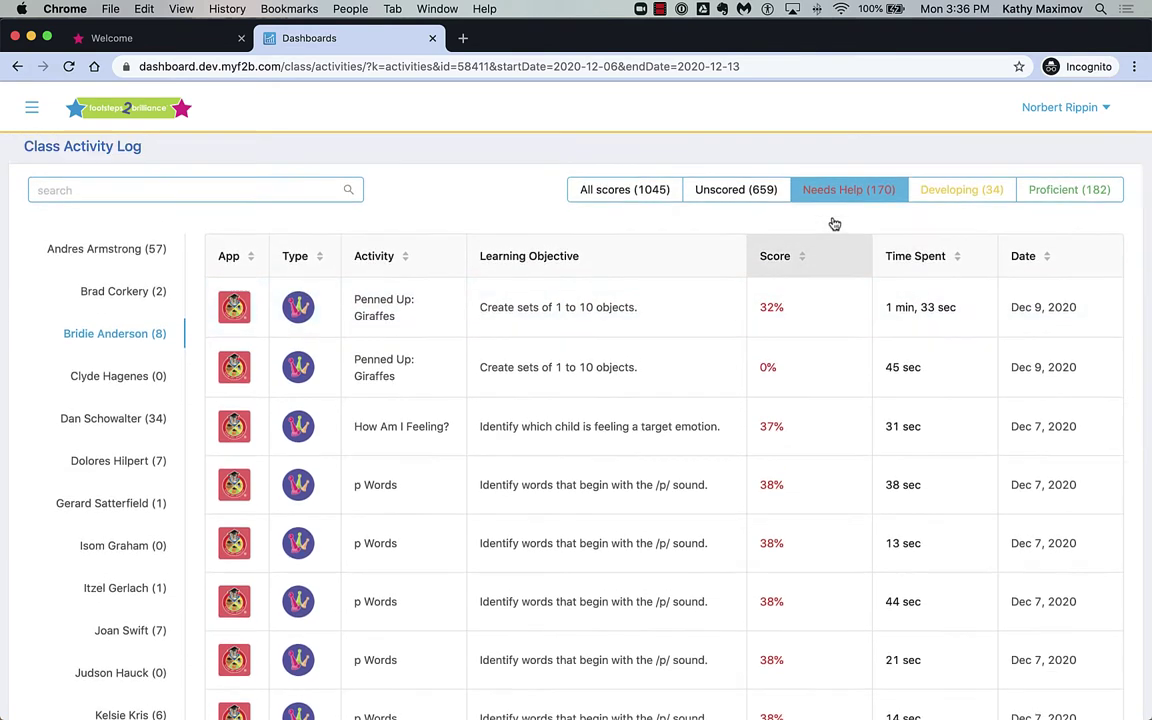
Open the class's Digital Writing Portfolio and filter it to Clever Kids University: Pre-Reader
scroll(834, 223, up, 4)
click(366, 224)
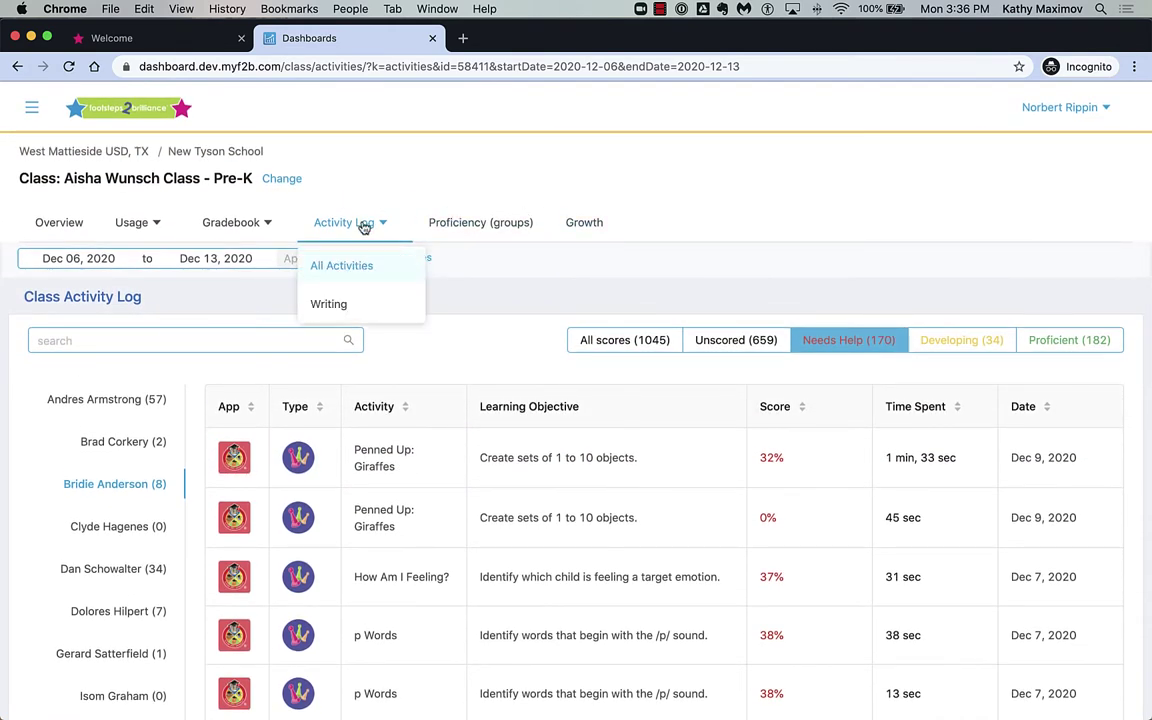
click(328, 306)
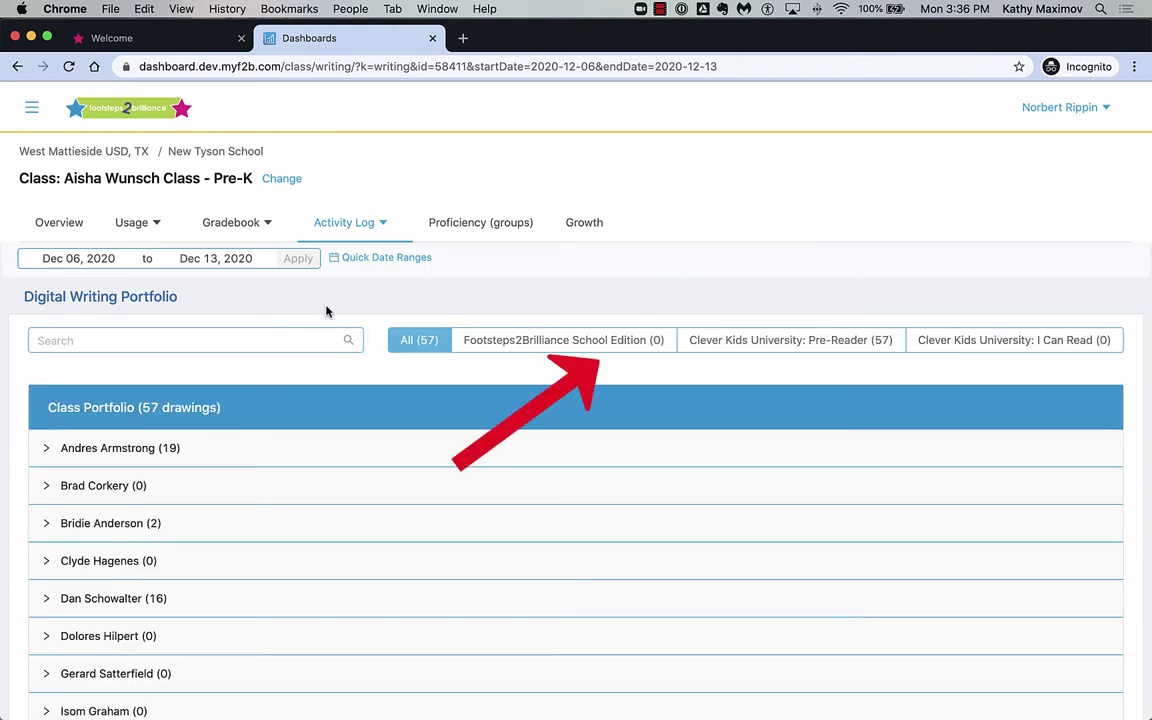
click(725, 339)
scroll(427, 483, down, 3)
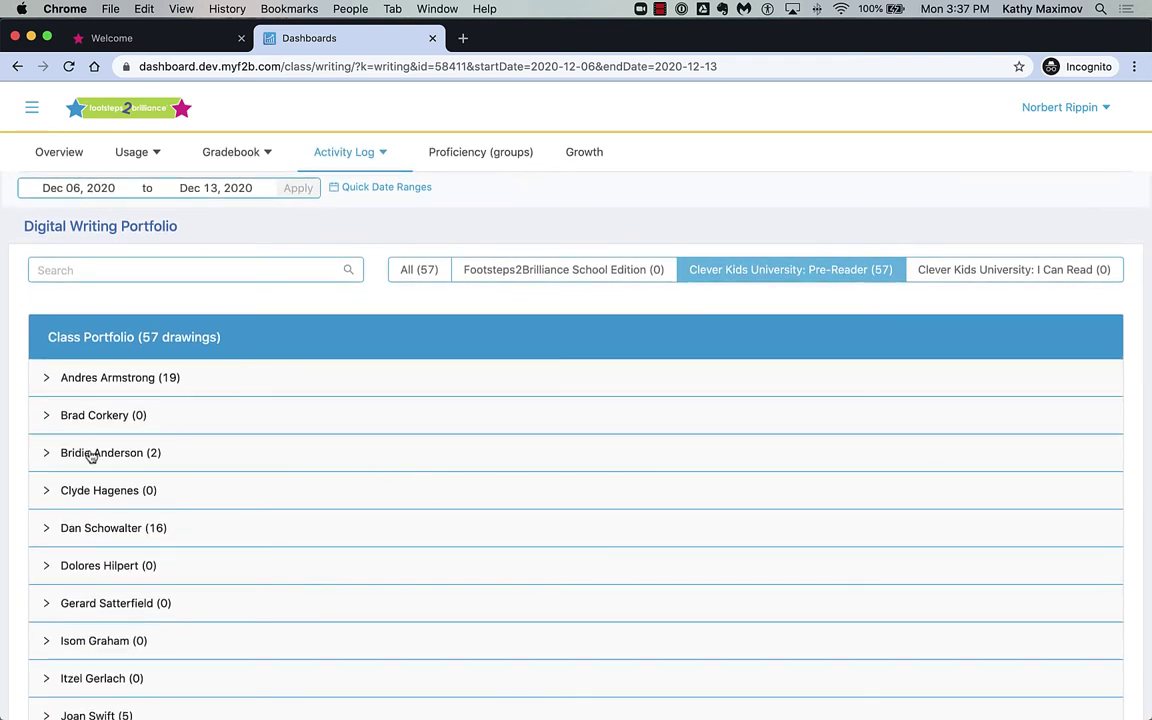
Expand the fifth listed student's portfolio, view the "Drawing: V" entry, and close the drawing
click(72, 527)
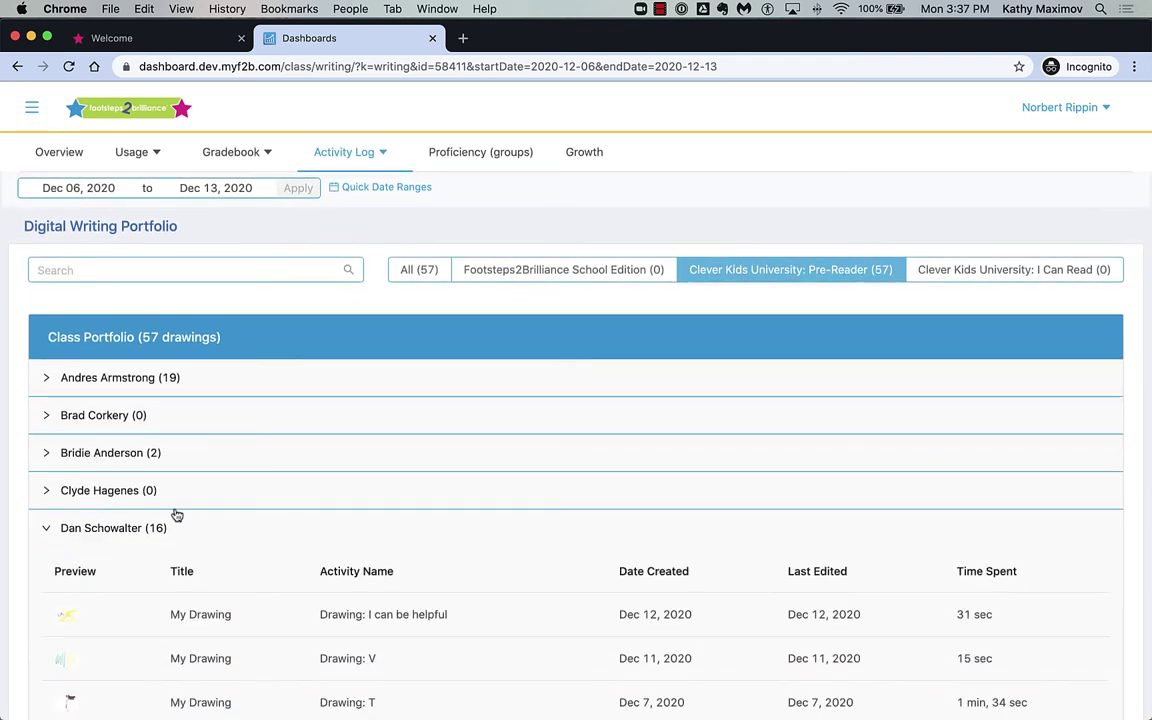
scroll(318, 489, down, 8)
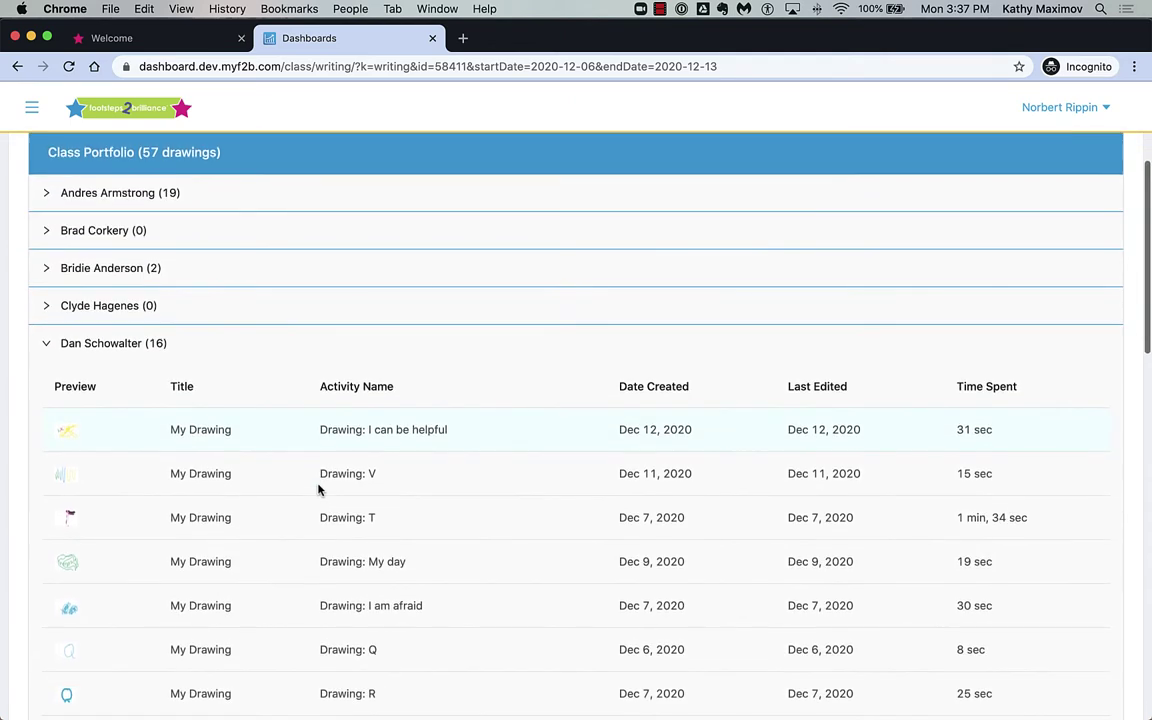
click(59, 479)
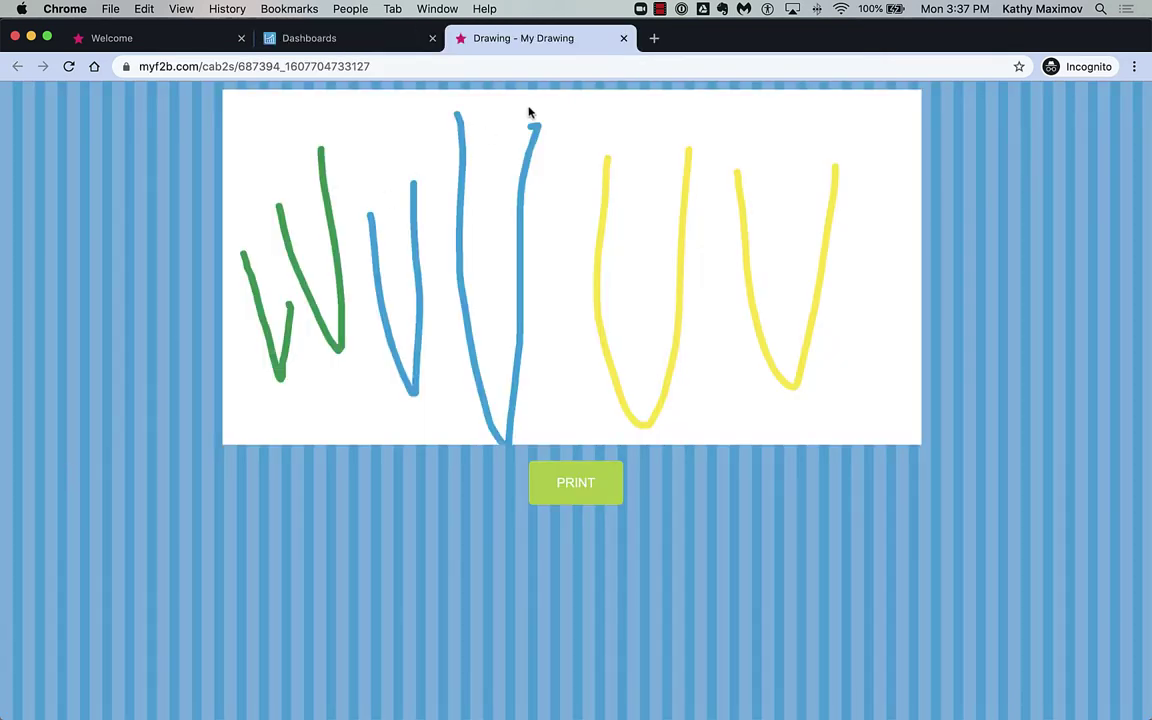
click(624, 38)
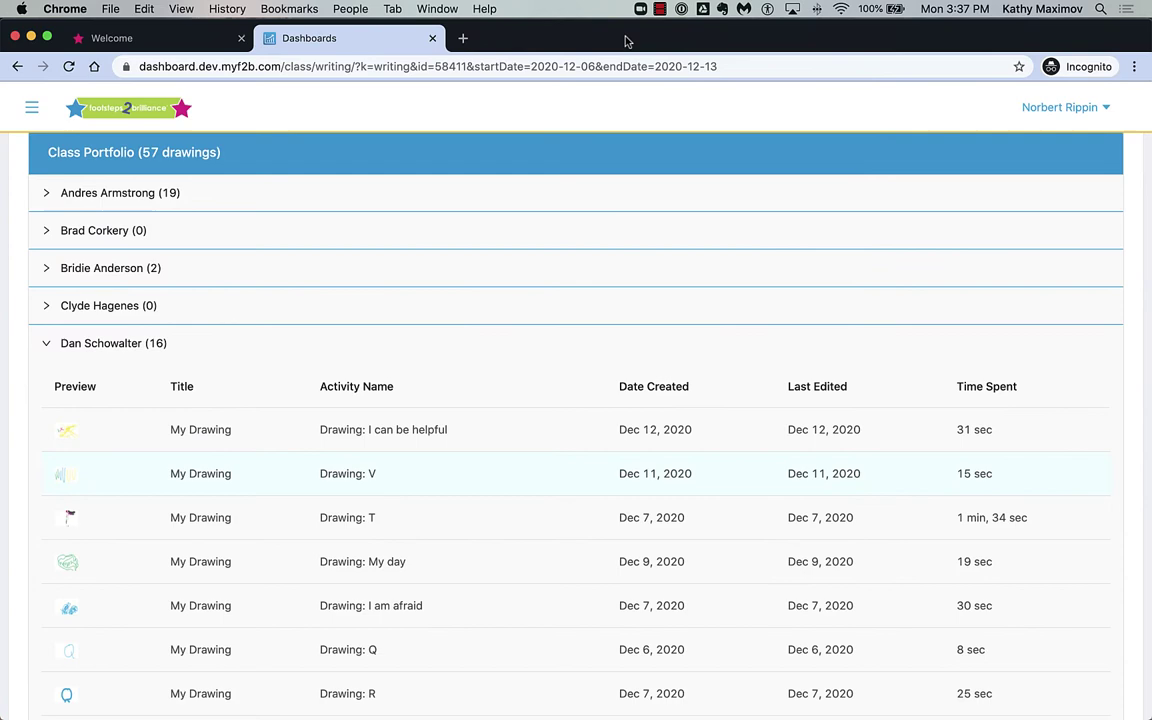
Open the class's Proficiency (groups) report and inspect individual students' scaled scores in the Phonological Awareness and Phonics charts
scroll(610, 167, up, 5)
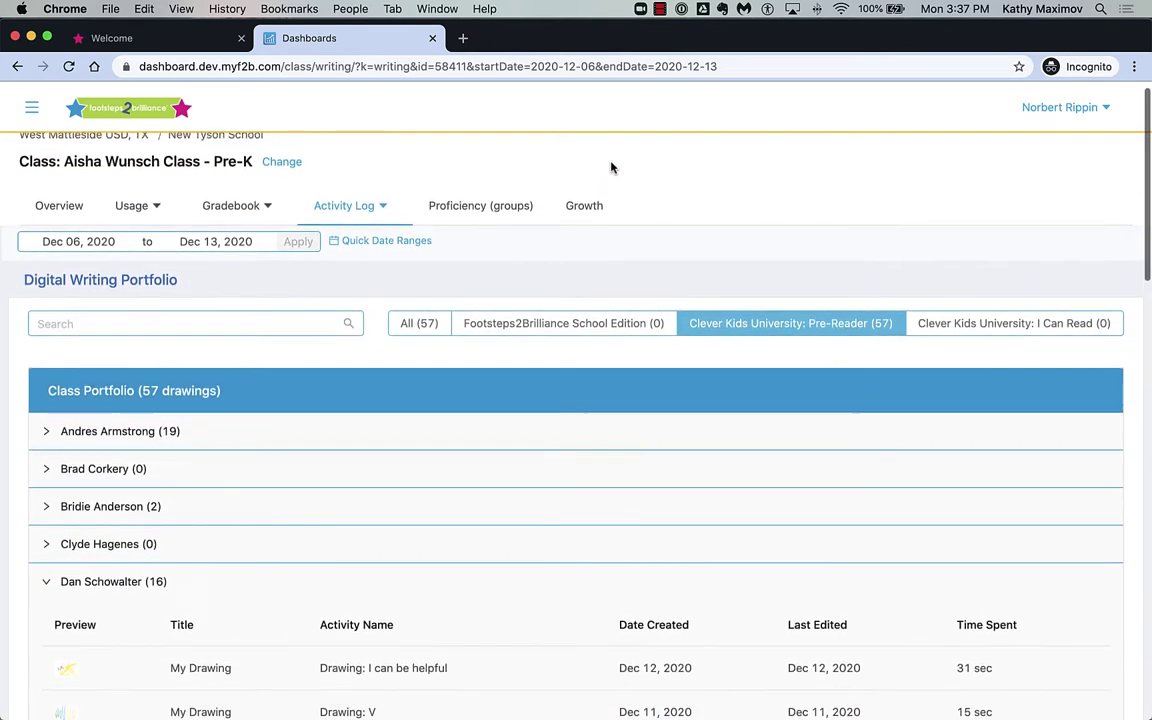
click(480, 224)
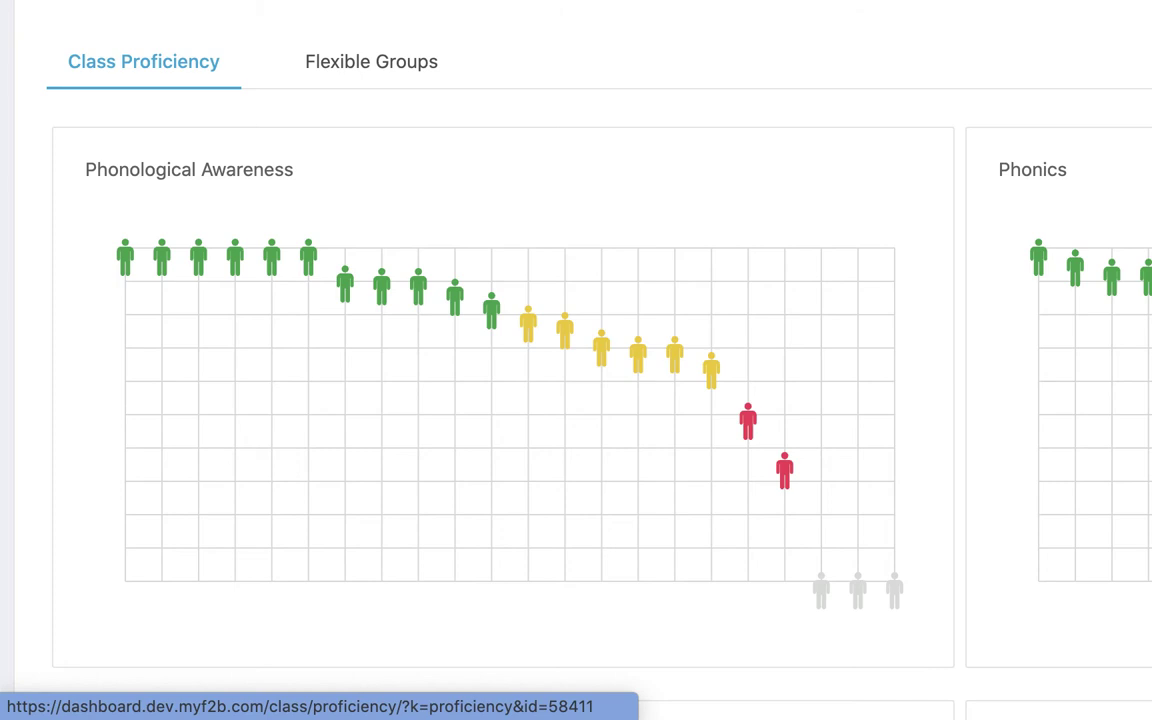
mouse_move(712, 368)
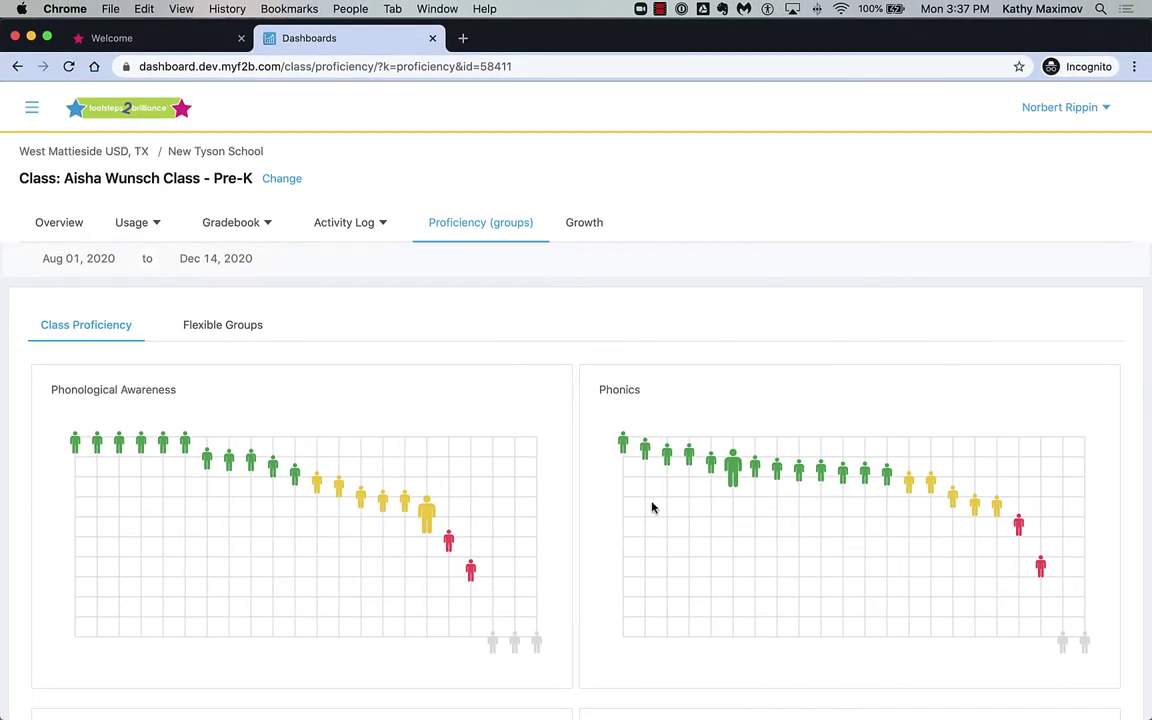
scroll(640, 507, down, 1)
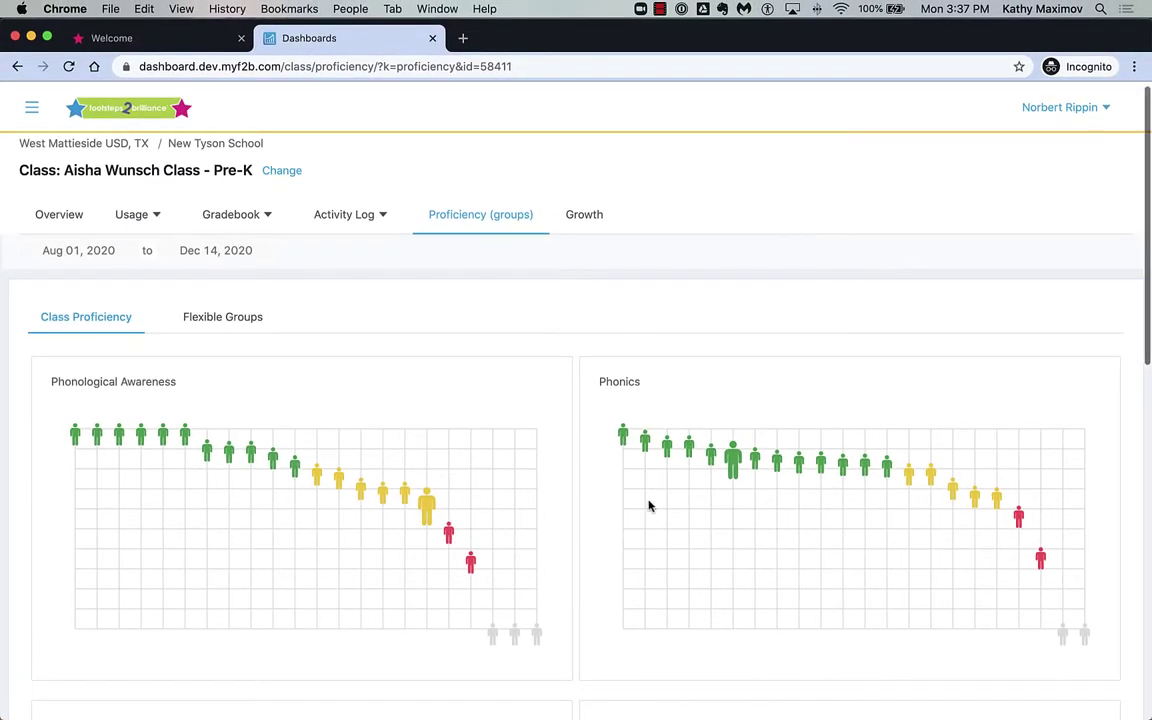
mouse_move(732, 462)
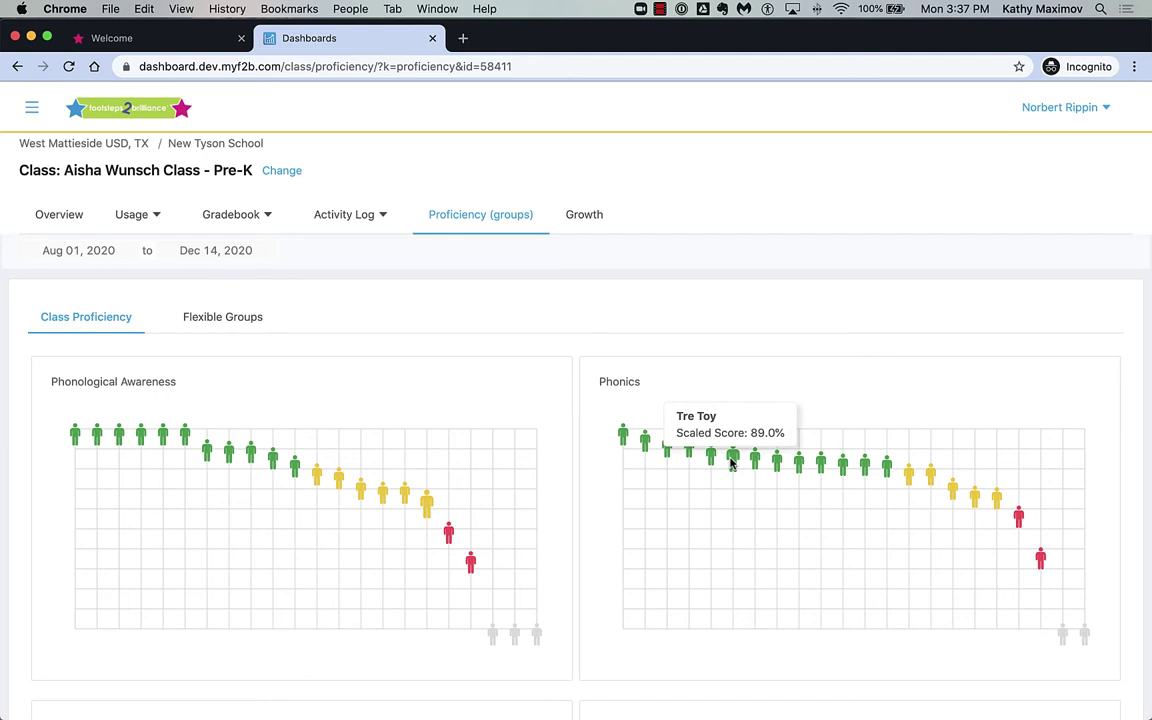
Inspect the same student's scaled scores in the Language, Reading Comprehension, and Logic & Reasoning proficiency charts
scroll(715, 555, down, 8)
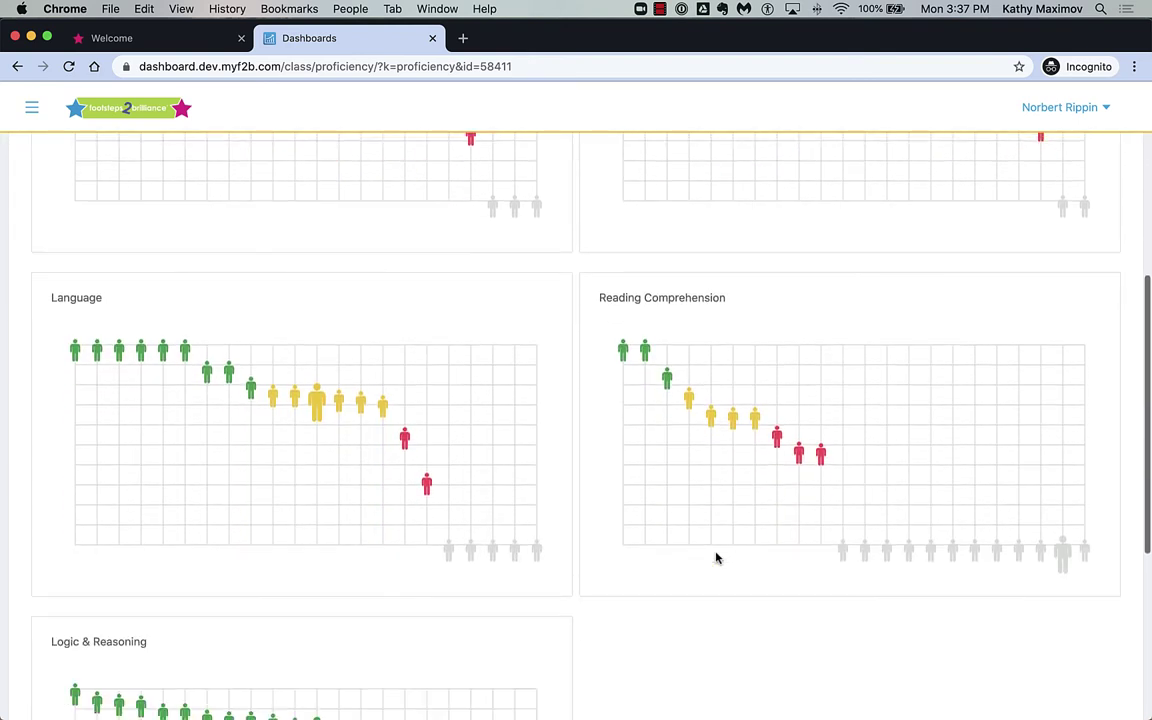
mouse_move(316, 413)
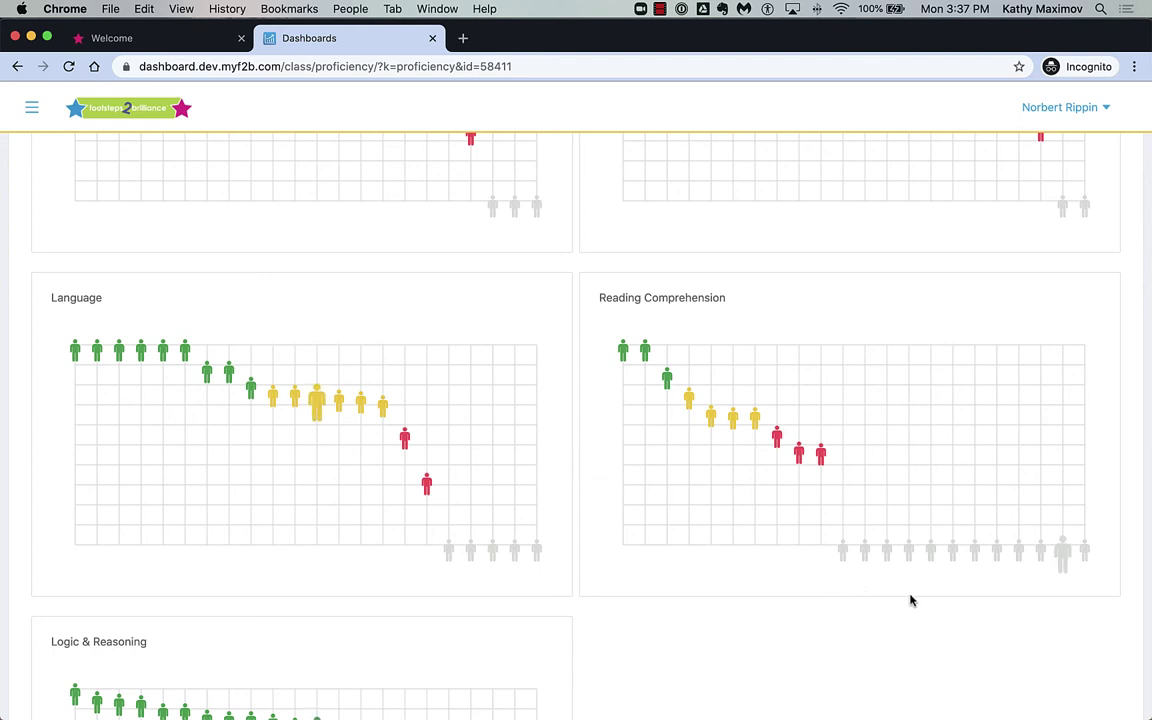
mouse_move(1063, 558)
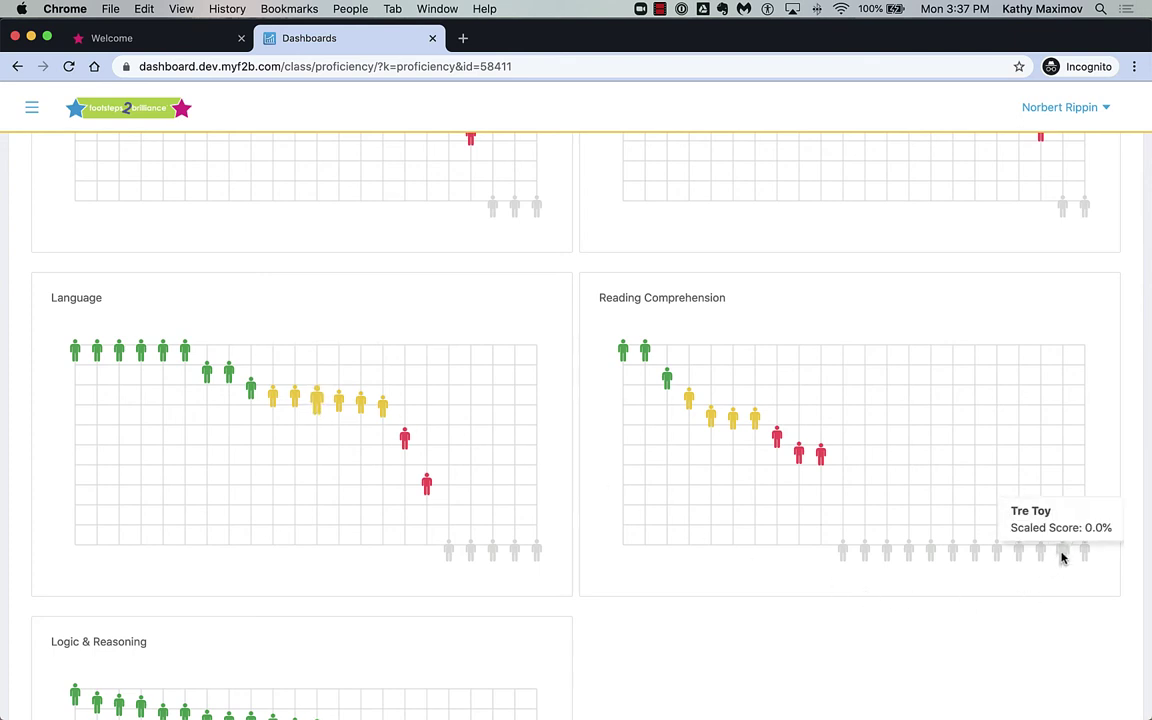
scroll(1052, 594, down, 5)
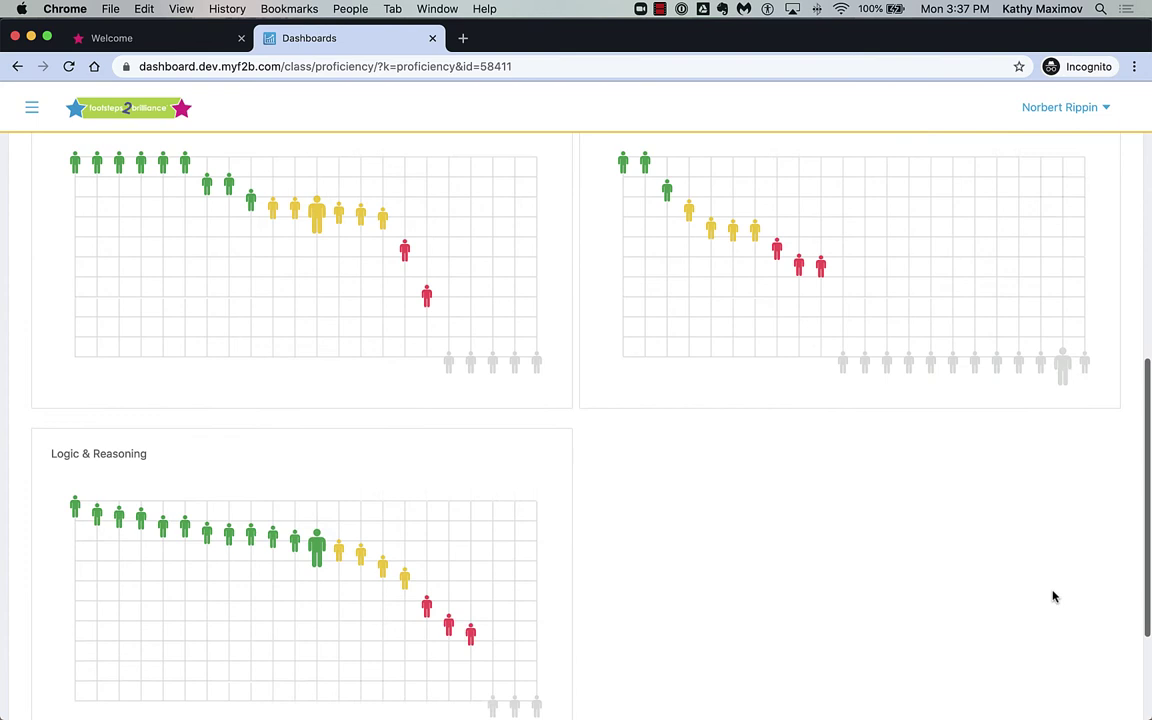
mouse_move(314, 481)
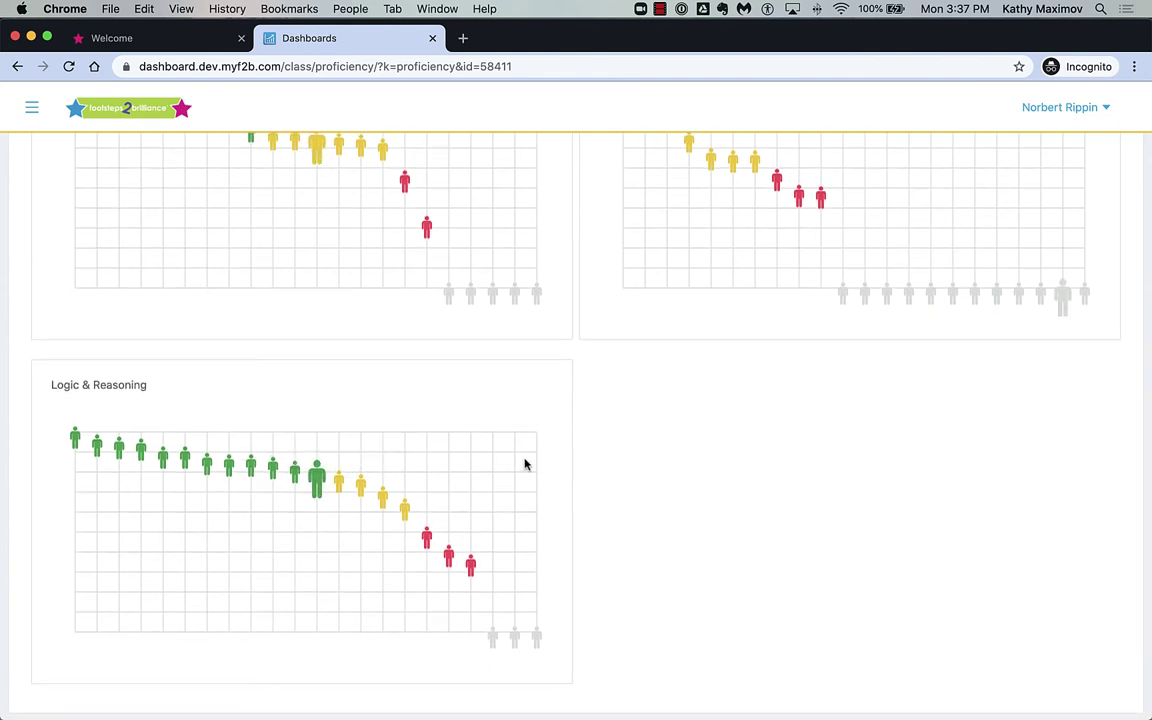
In Flexible Groups, expand Phonological Awareness and Phonemes, and show the students grouped under "Identify the initial sound in a word."
scroll(525, 463, up, 12)
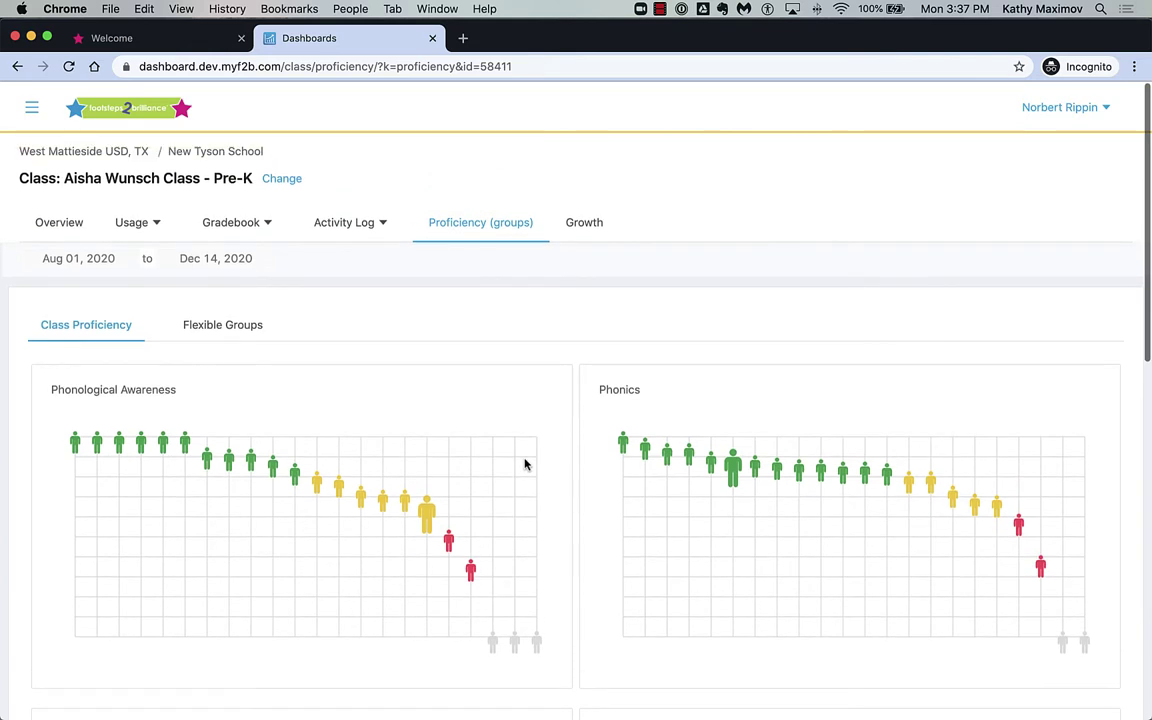
click(222, 326)
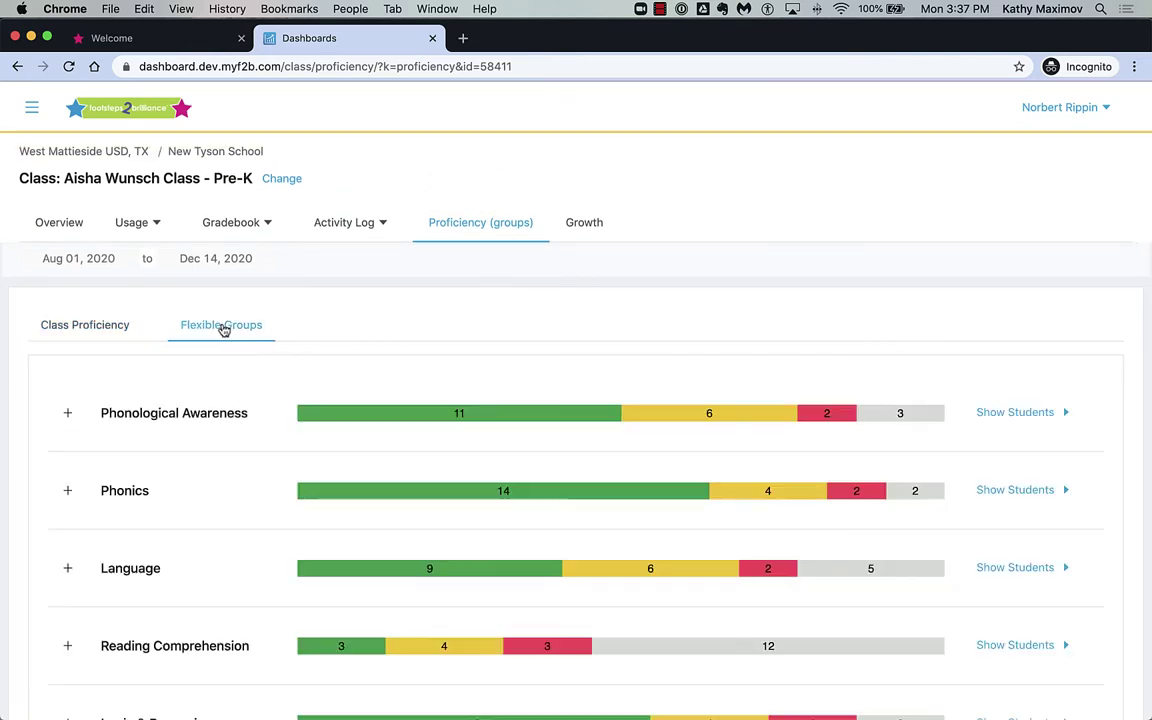
scroll(252, 379, down, 5)
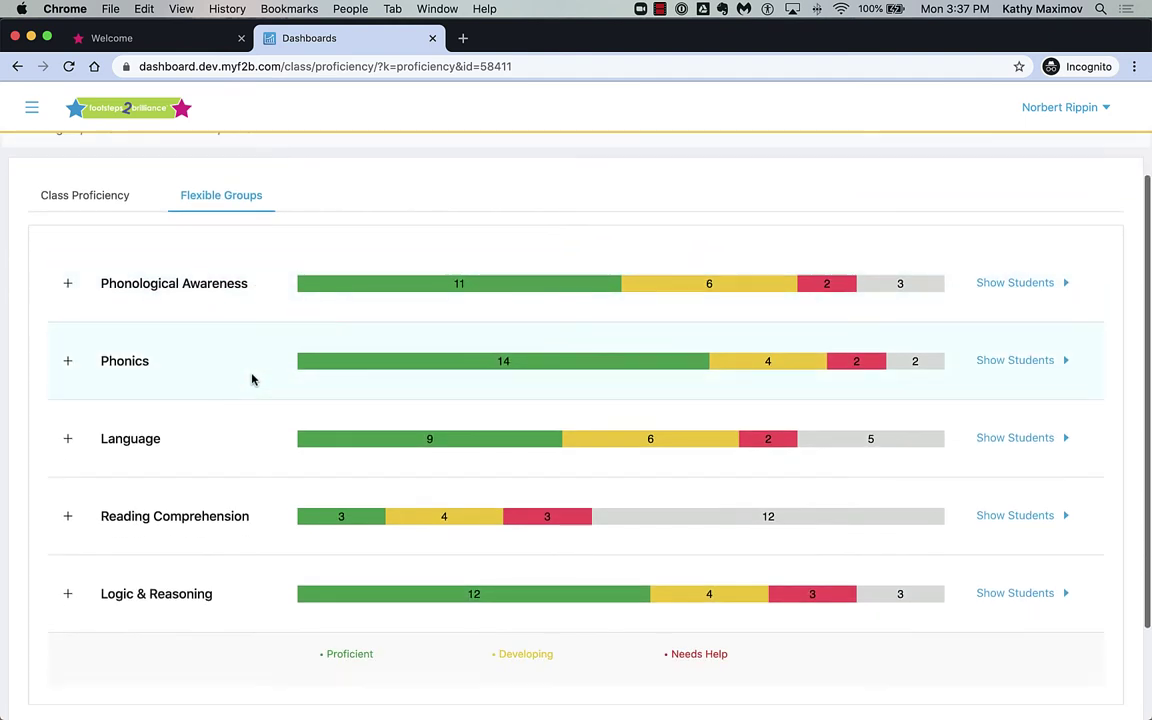
click(67, 267)
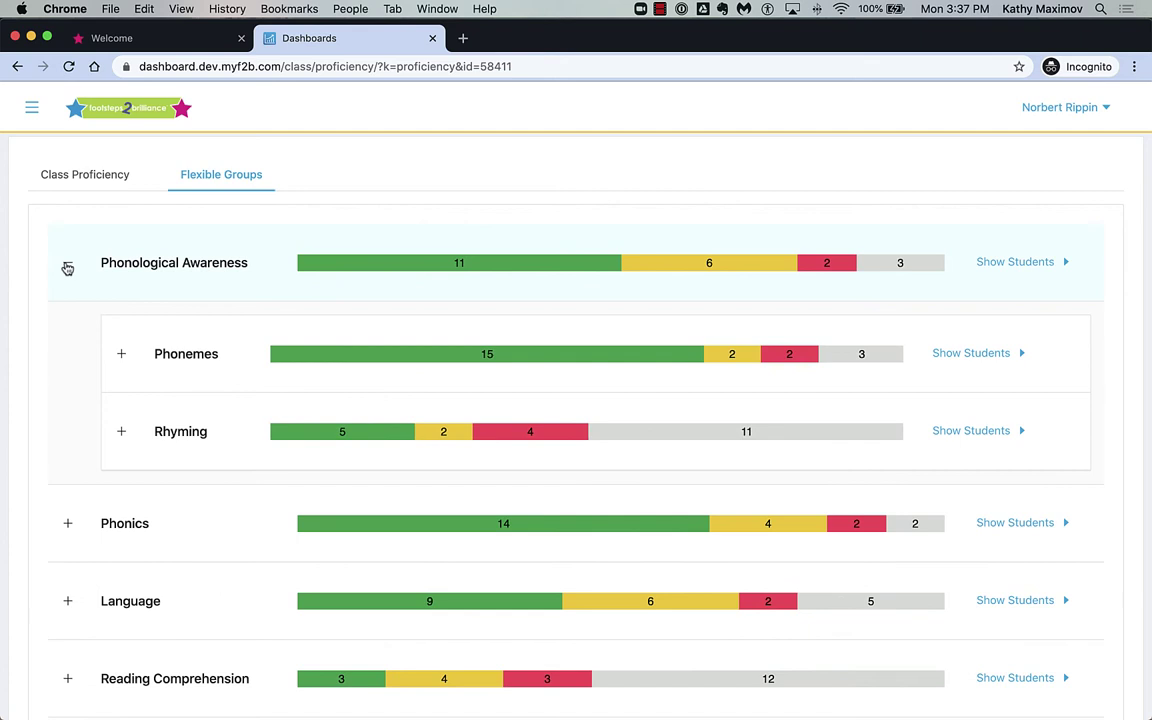
click(122, 356)
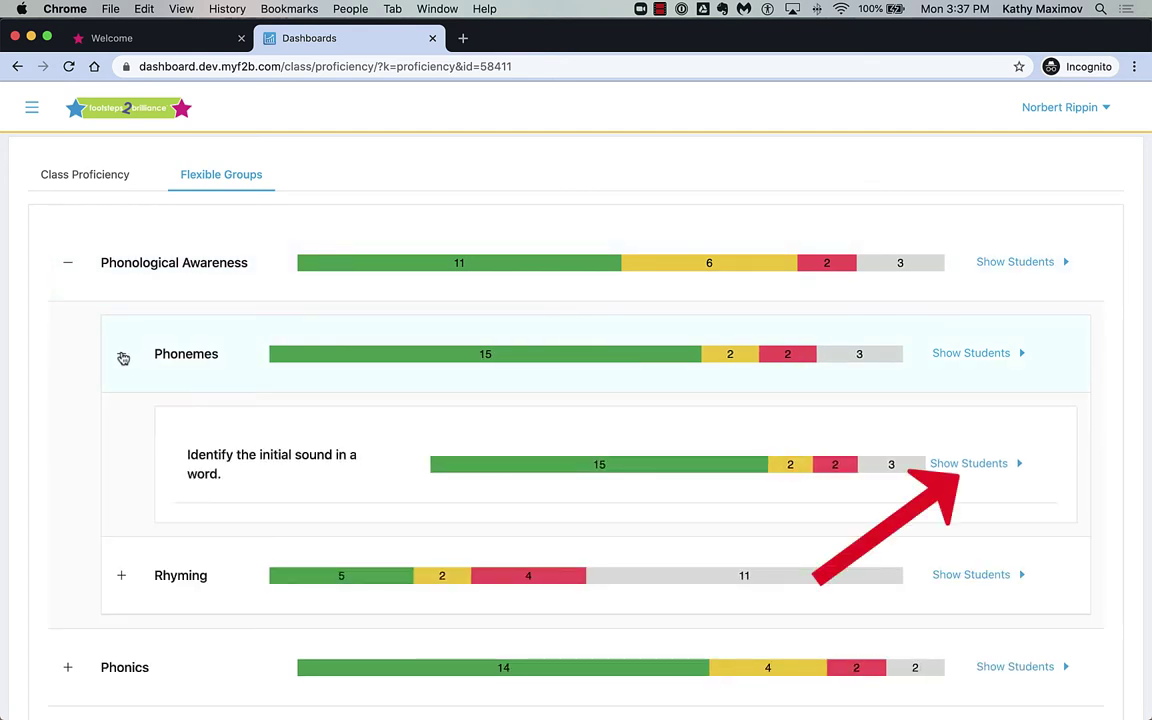
click(957, 464)
scroll(957, 467, down, 2)
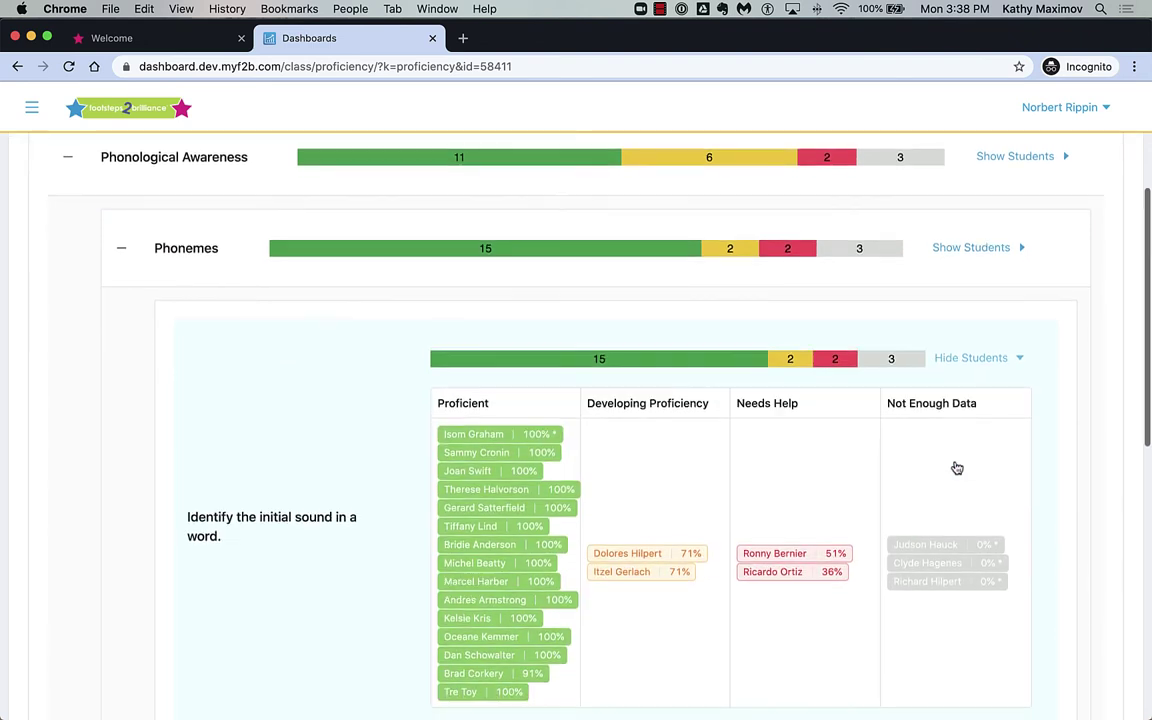
scroll(957, 467, down, 2)
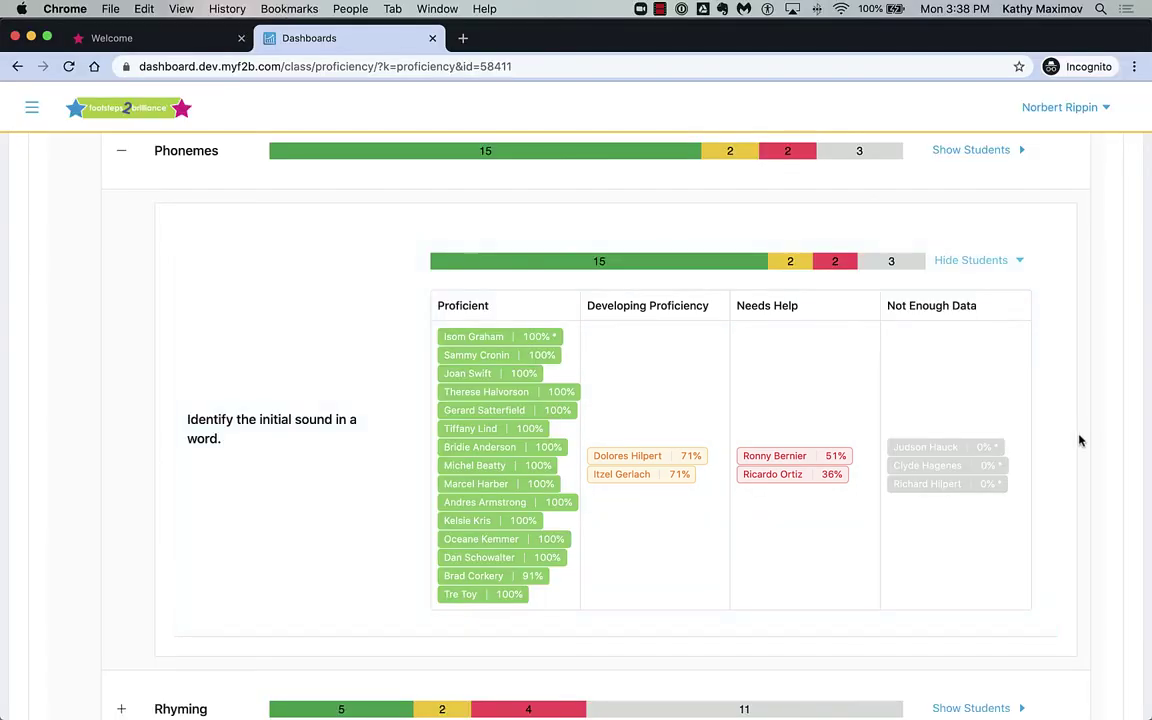
Open the class's Growth report and review the initial and recent score charts for every skill area
scroll(1080, 440, up, 7)
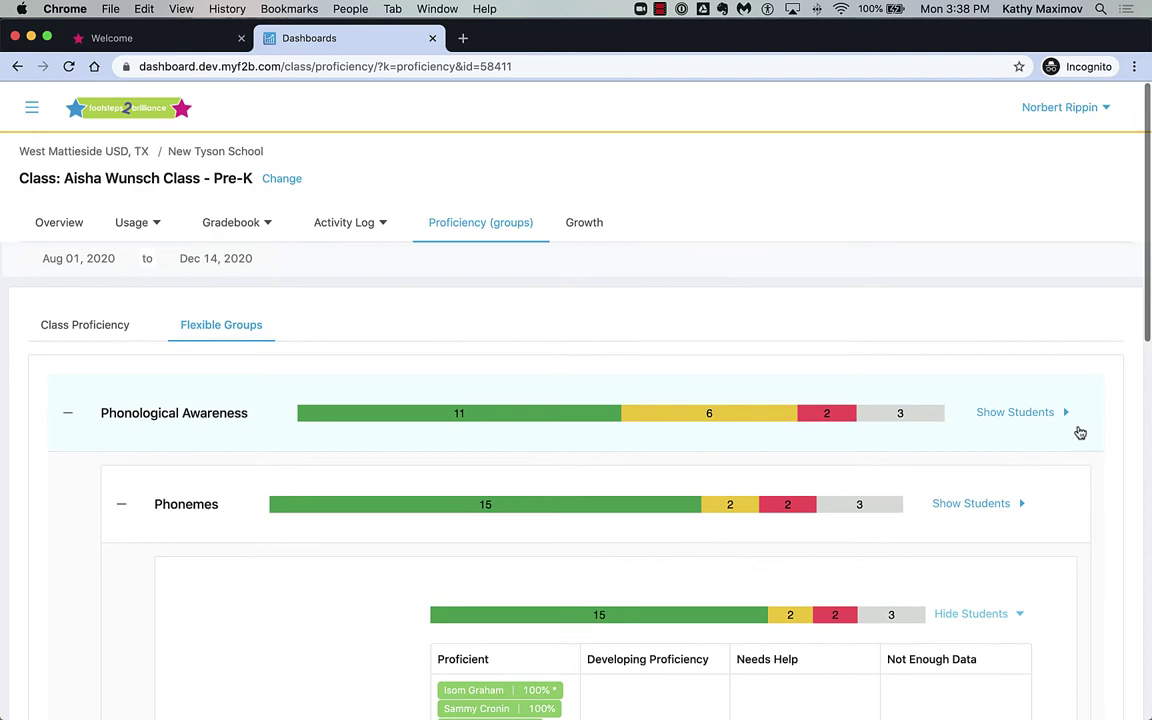
click(590, 223)
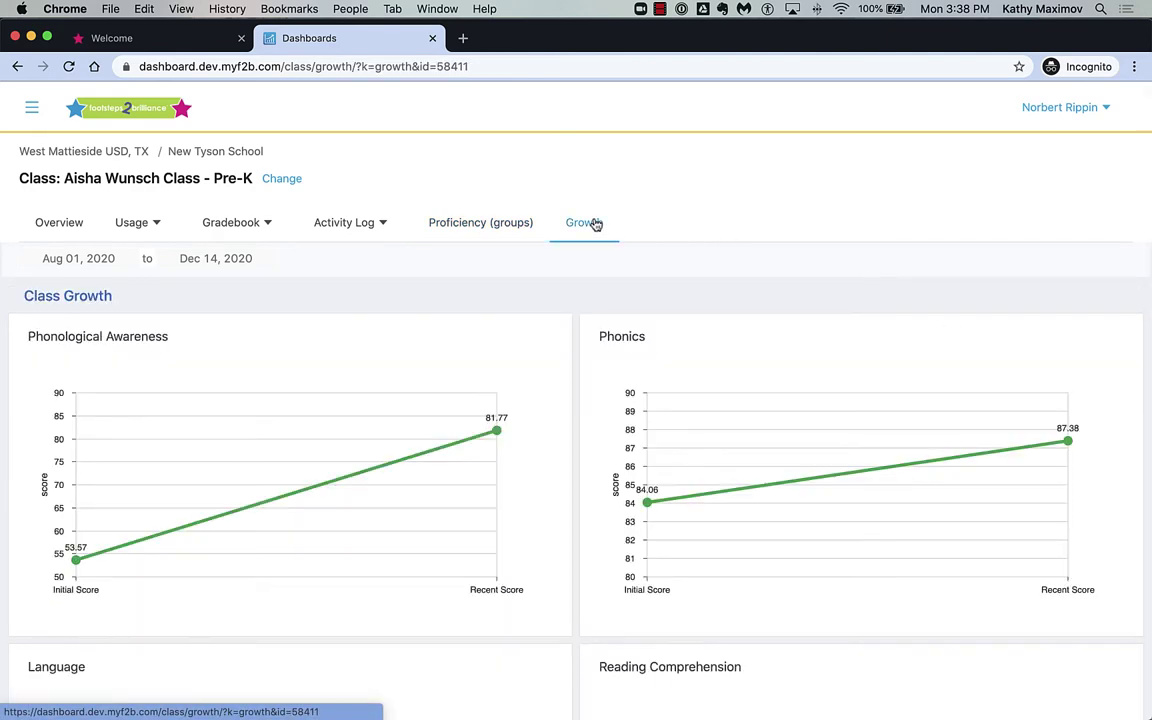
scroll(584, 270, down, 5)
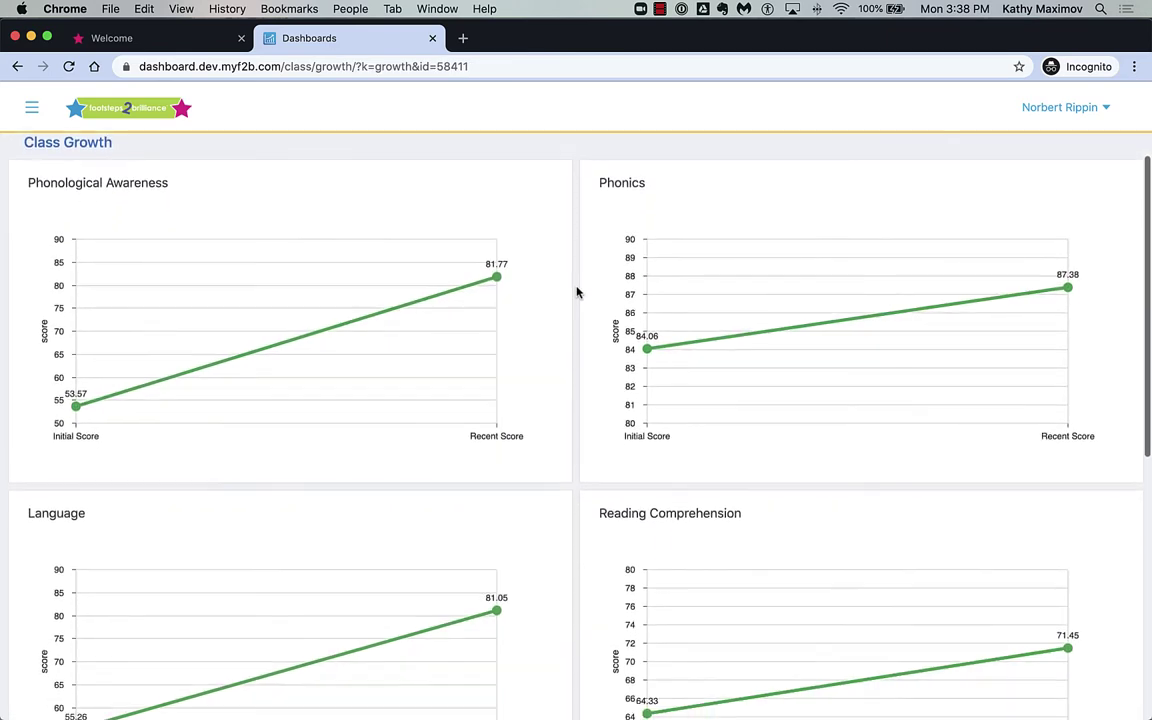
scroll(577, 292, down, 10)
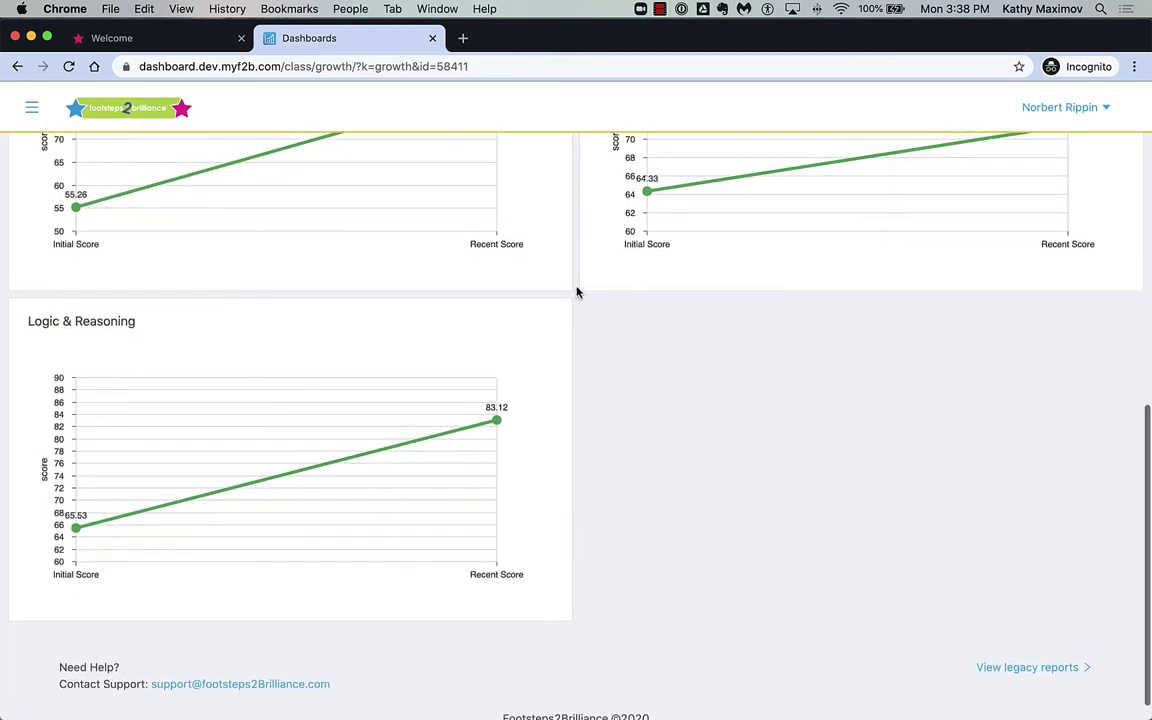
scroll(577, 292, up, 5)
scroll(577, 292, up, 10)
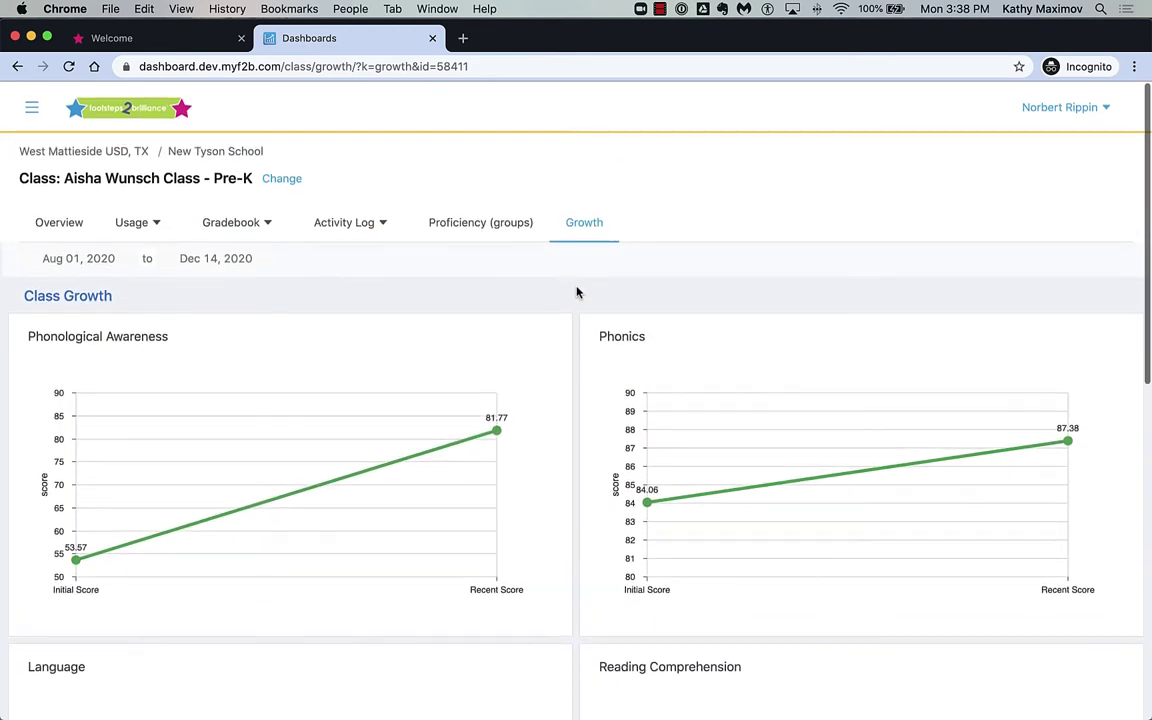
Open the dashboard of the second-to-last student in the class list and review the Student's Achievement and Usage sections
click(32, 109)
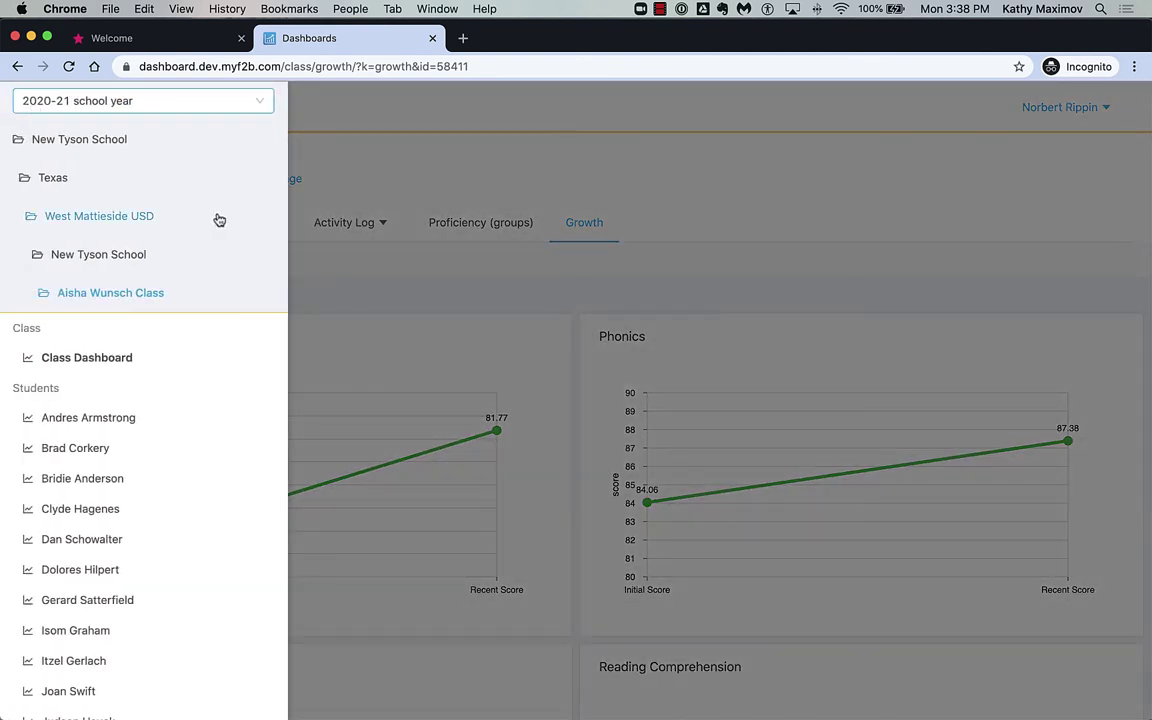
scroll(219, 219, down, 5)
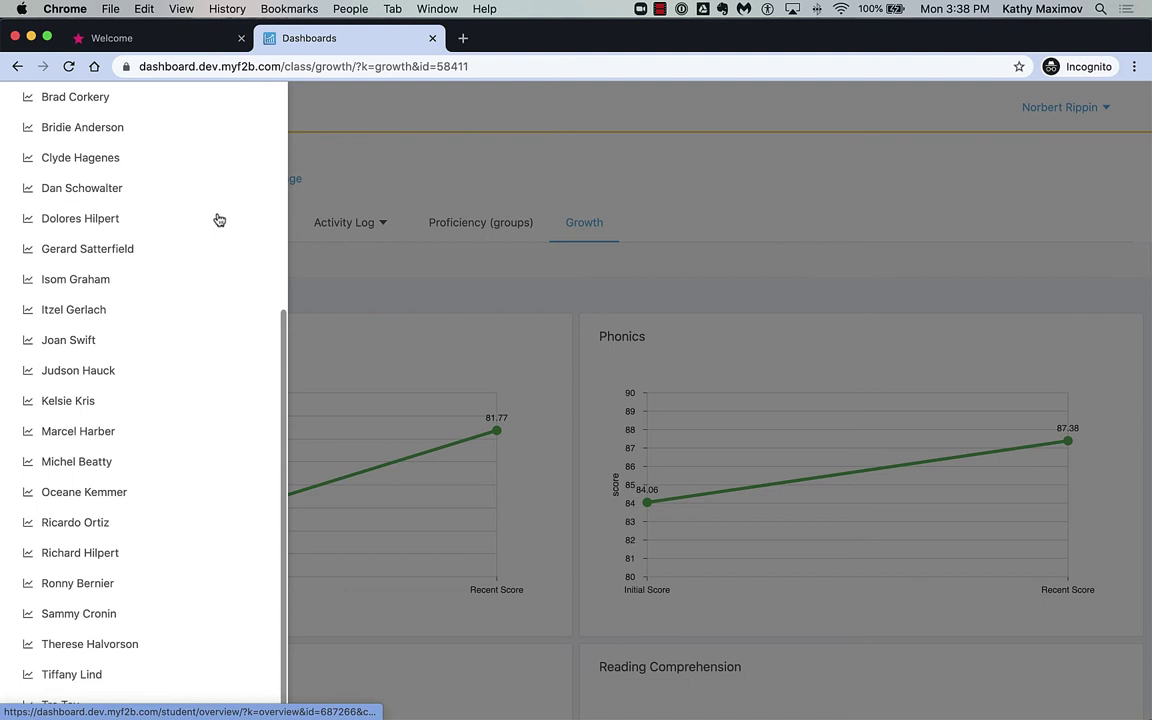
click(67, 676)
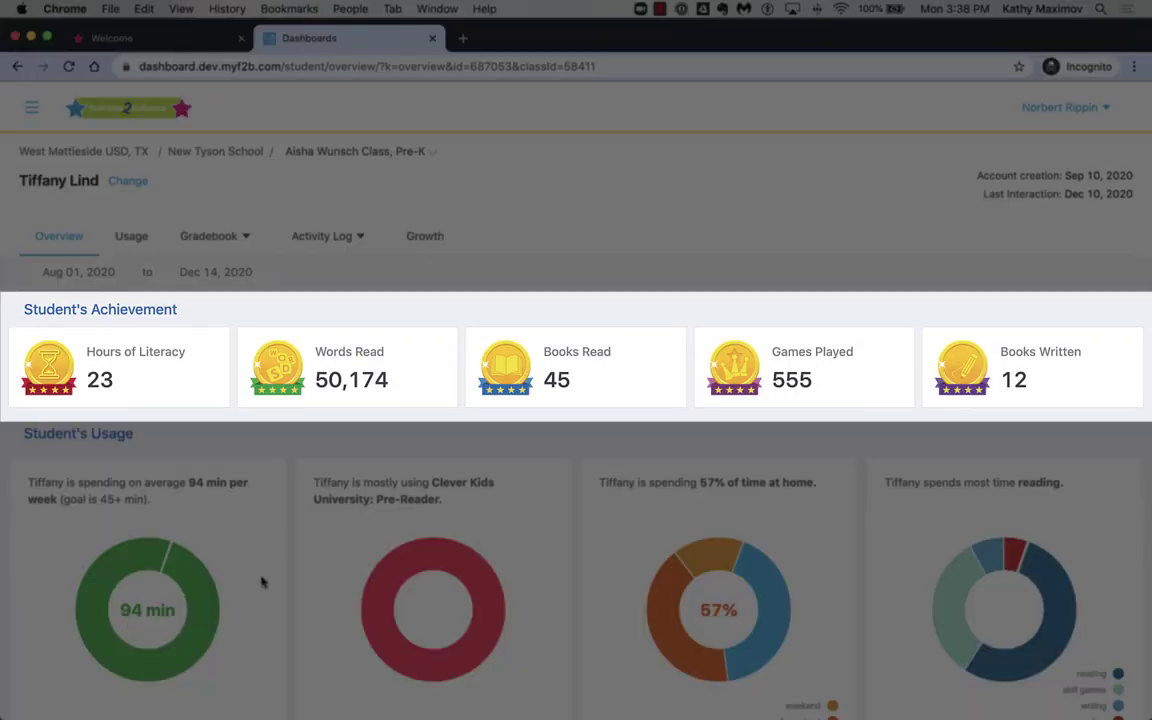
scroll(262, 582, down, 5)
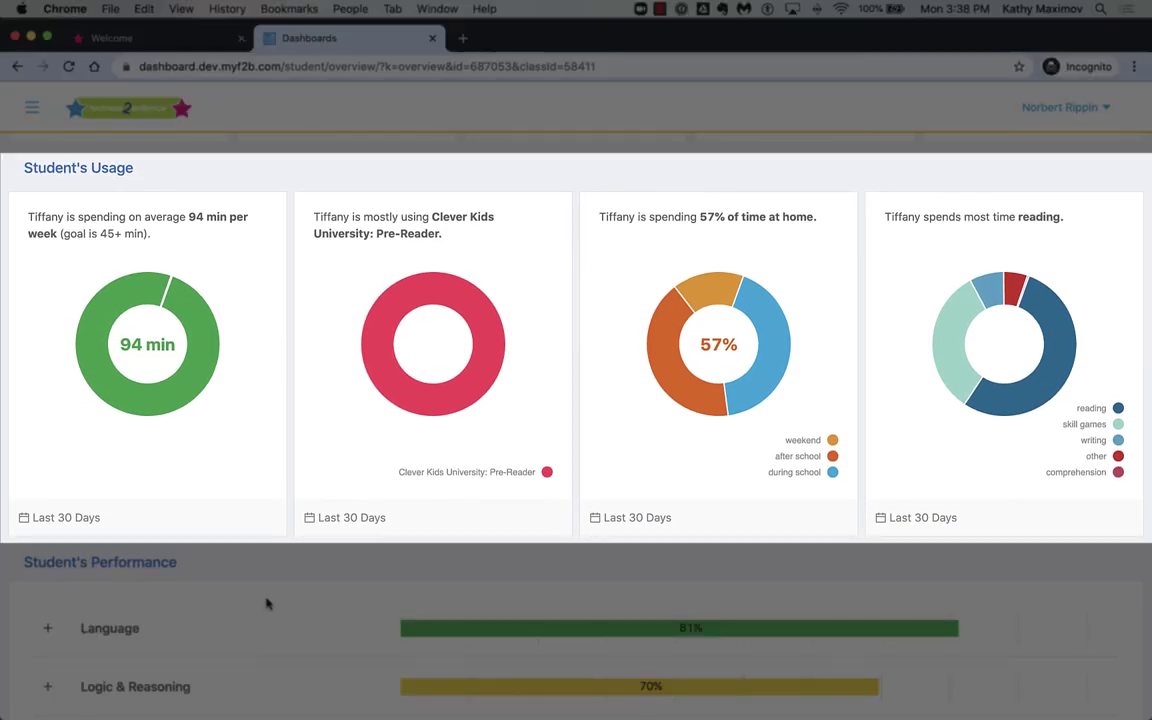
Expand Phonics and Letter Recognition under Student's Performance and review the scores for each capital letter skill
scroll(266, 603, down, 8)
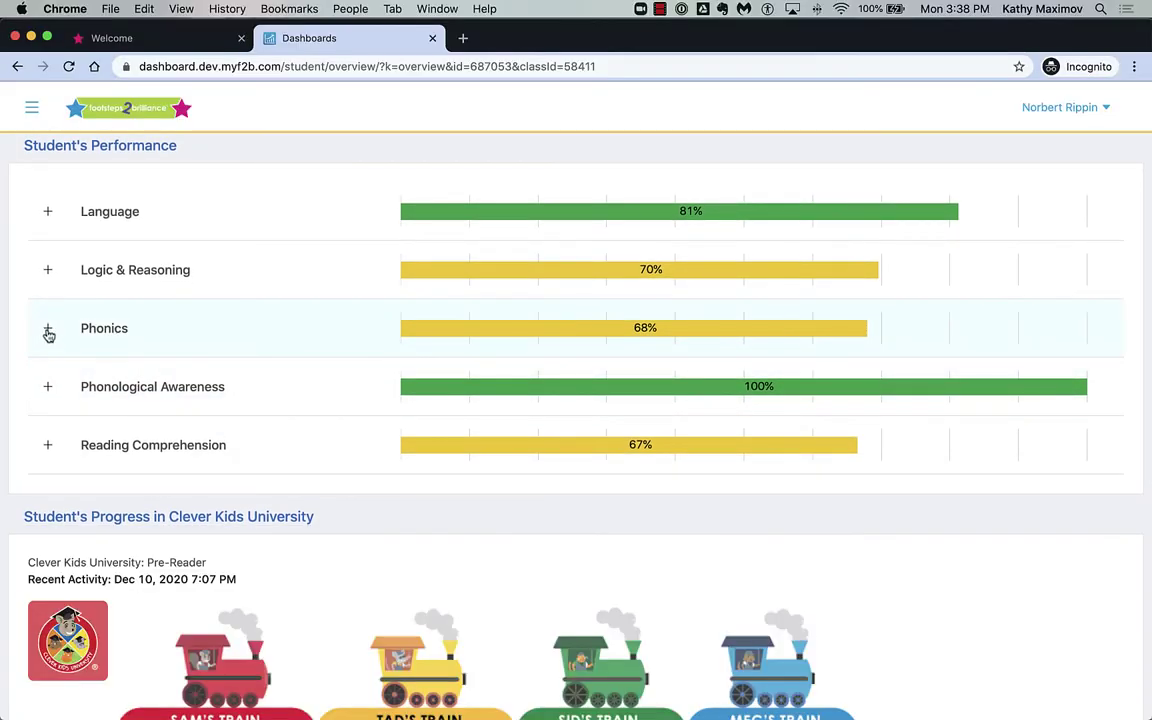
click(48, 331)
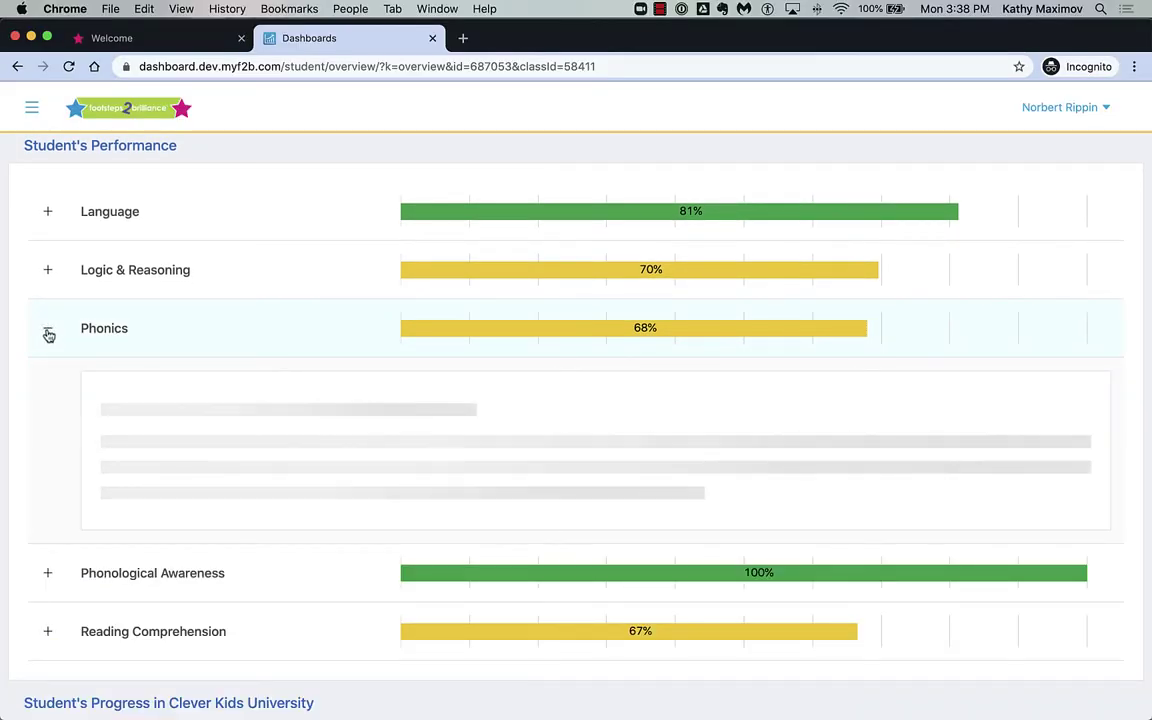
click(121, 419)
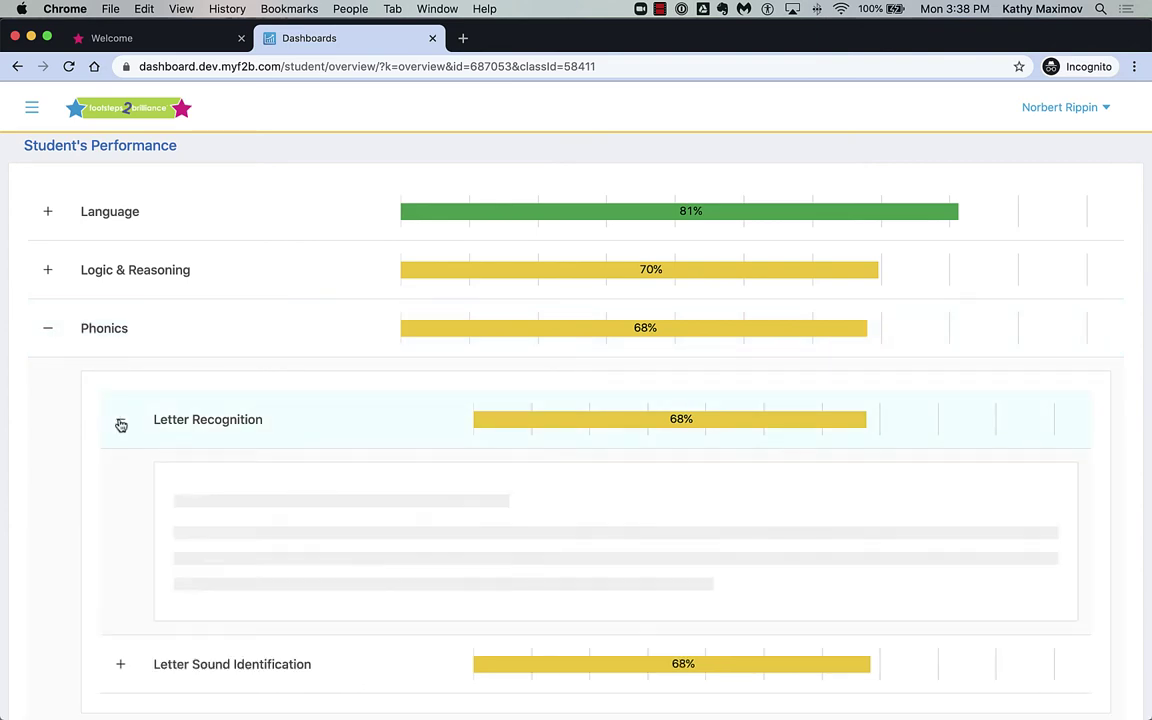
scroll(58, 430, down, 2)
scroll(58, 430, down, 5)
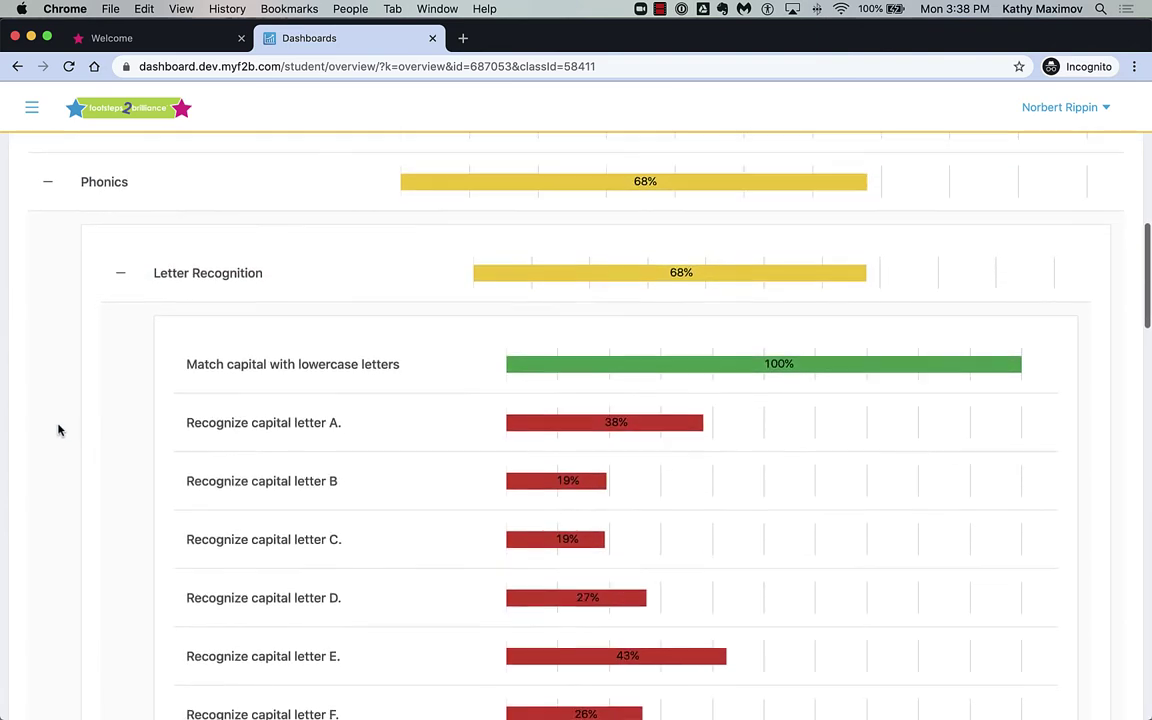
scroll(58, 430, down, 12)
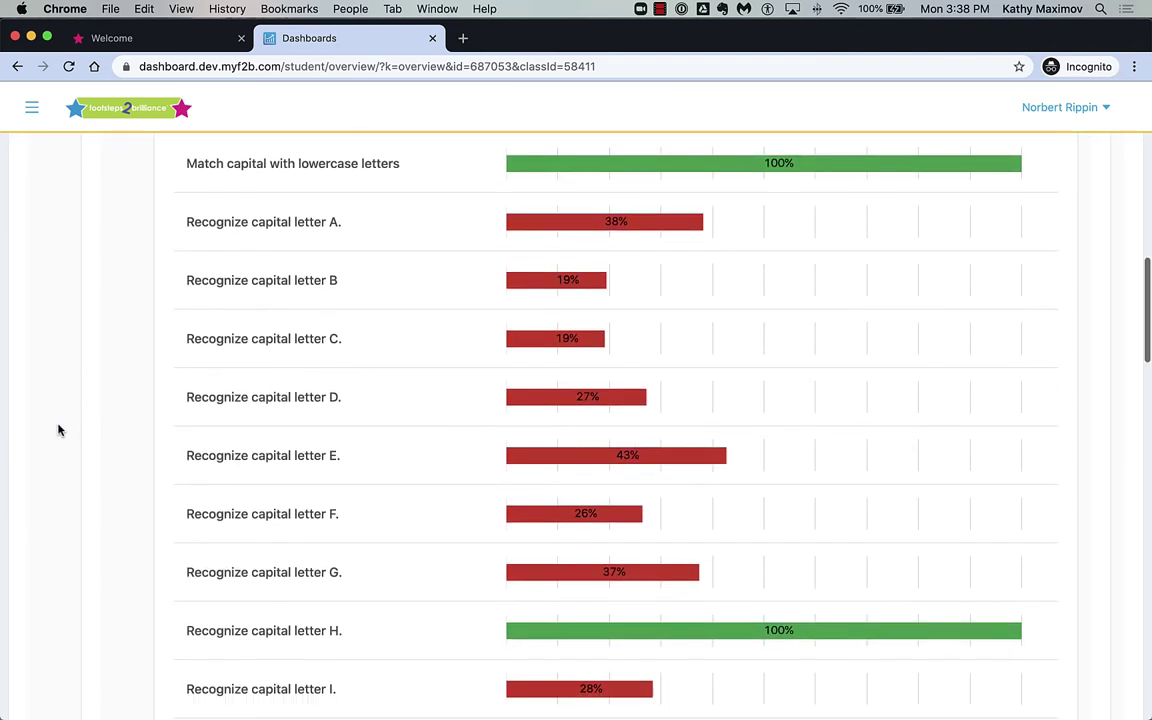
scroll(58, 430, down, 10)
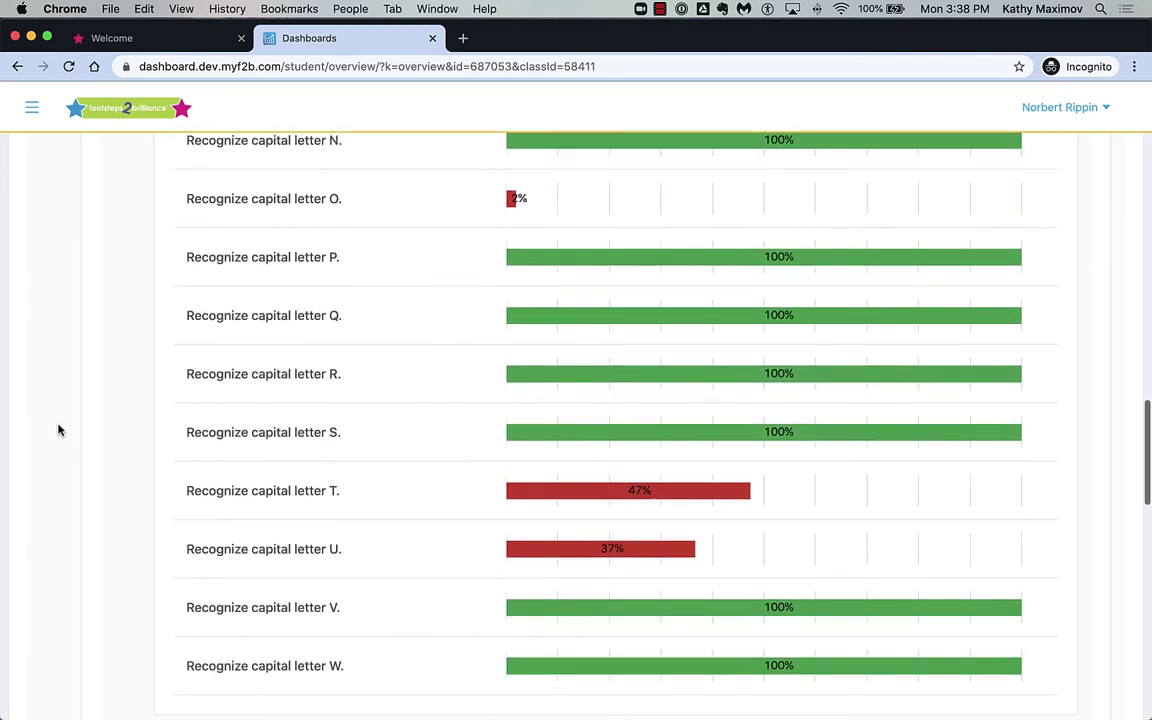
From the student's Clever Kids University progress section, view both pages of the Letter Ww Activity Sheets PDF and close it
scroll(58, 430, down, 8)
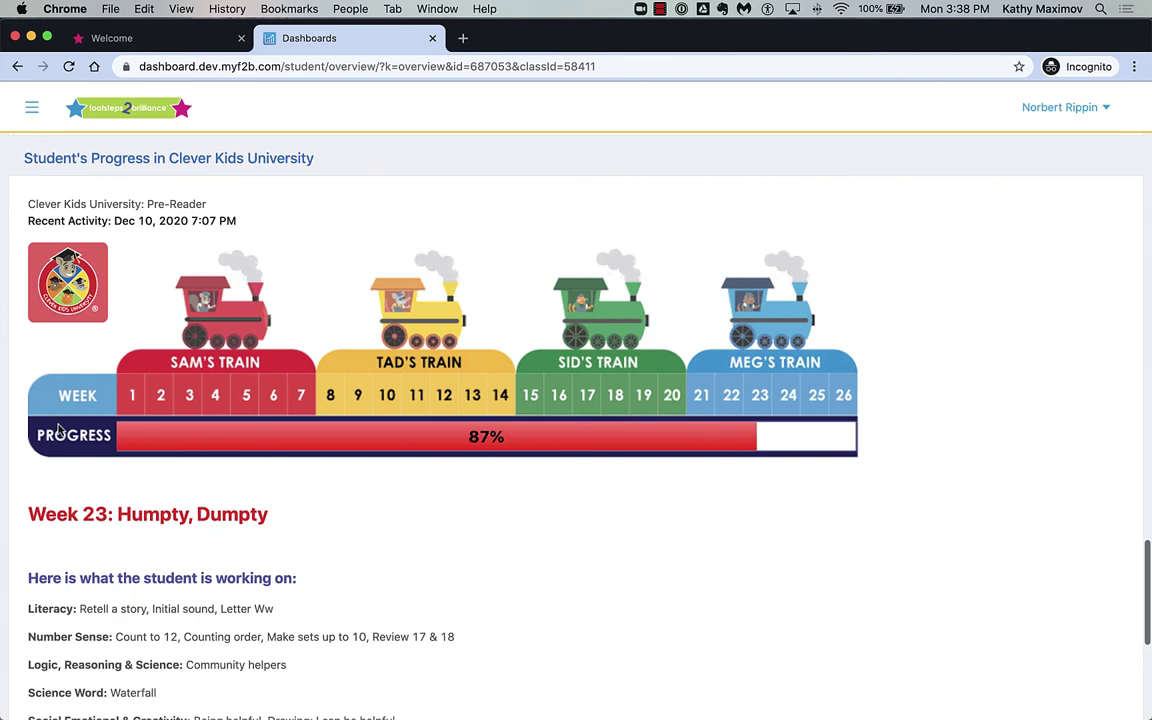
scroll(58, 430, down, 1)
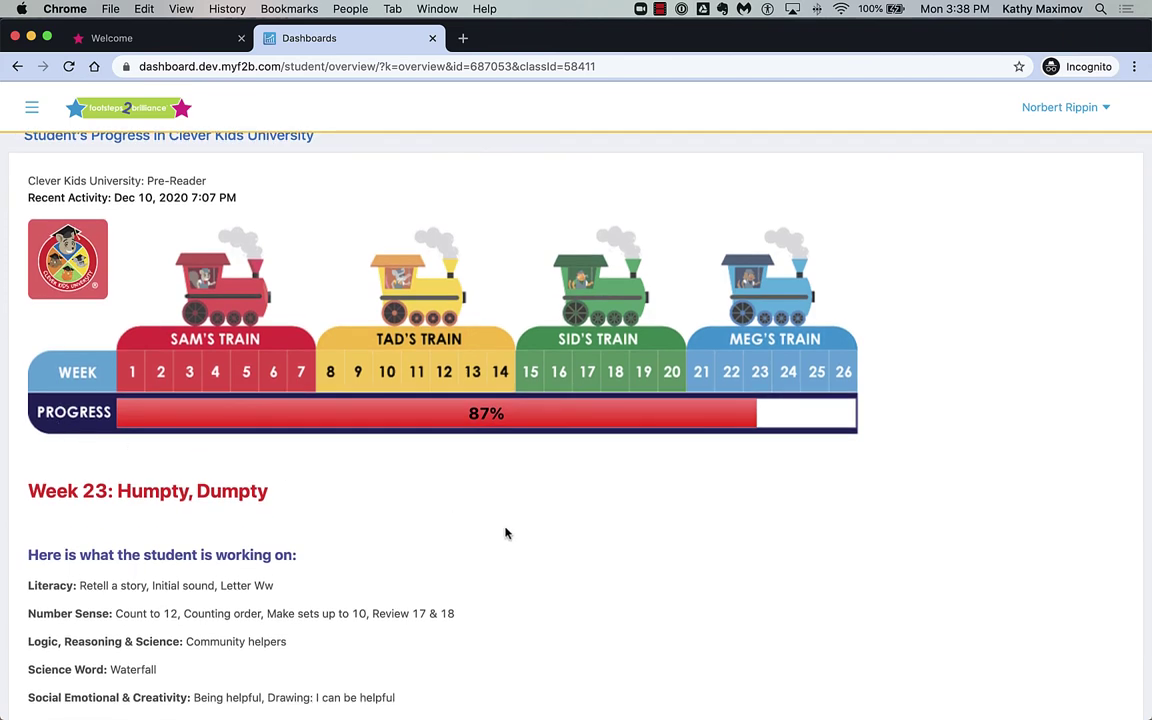
scroll(506, 533, down, 4)
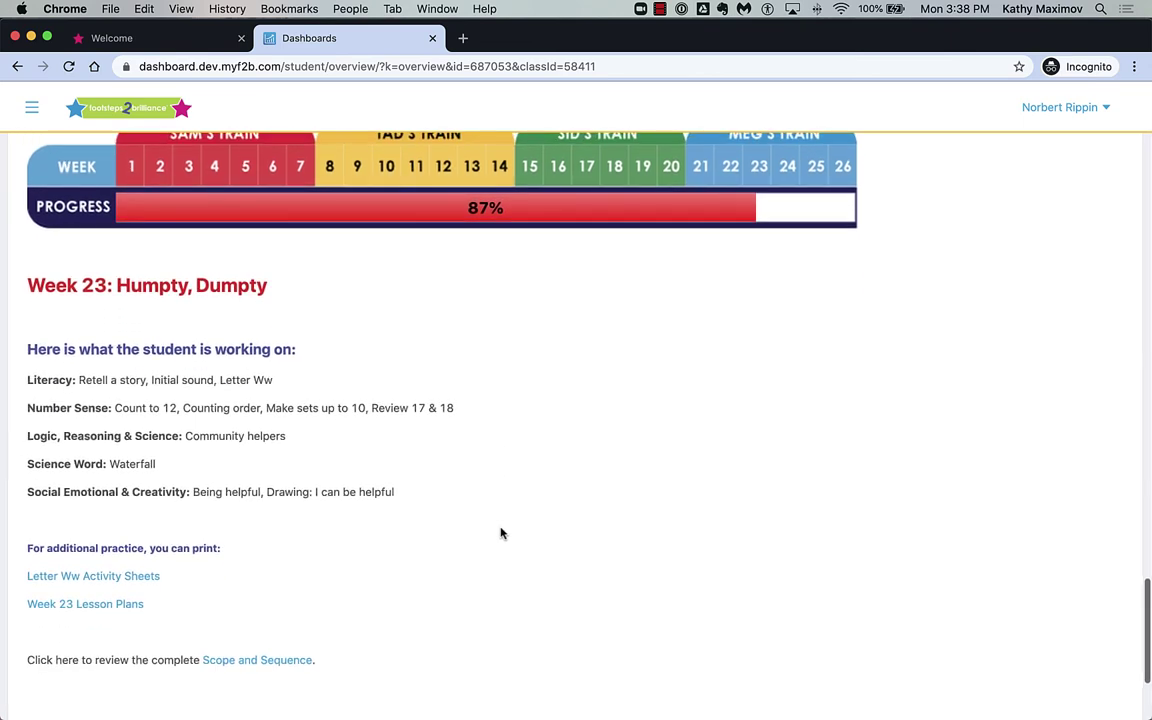
click(92, 578)
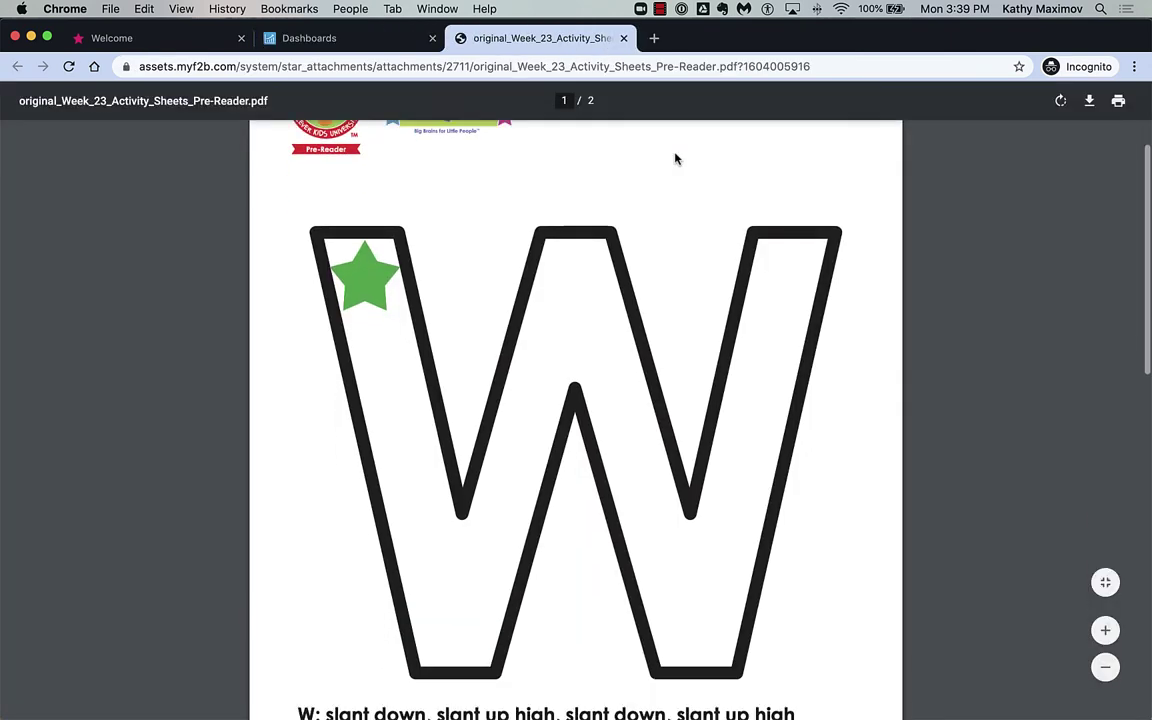
scroll(675, 159, down, 3)
scroll(675, 159, down, 10)
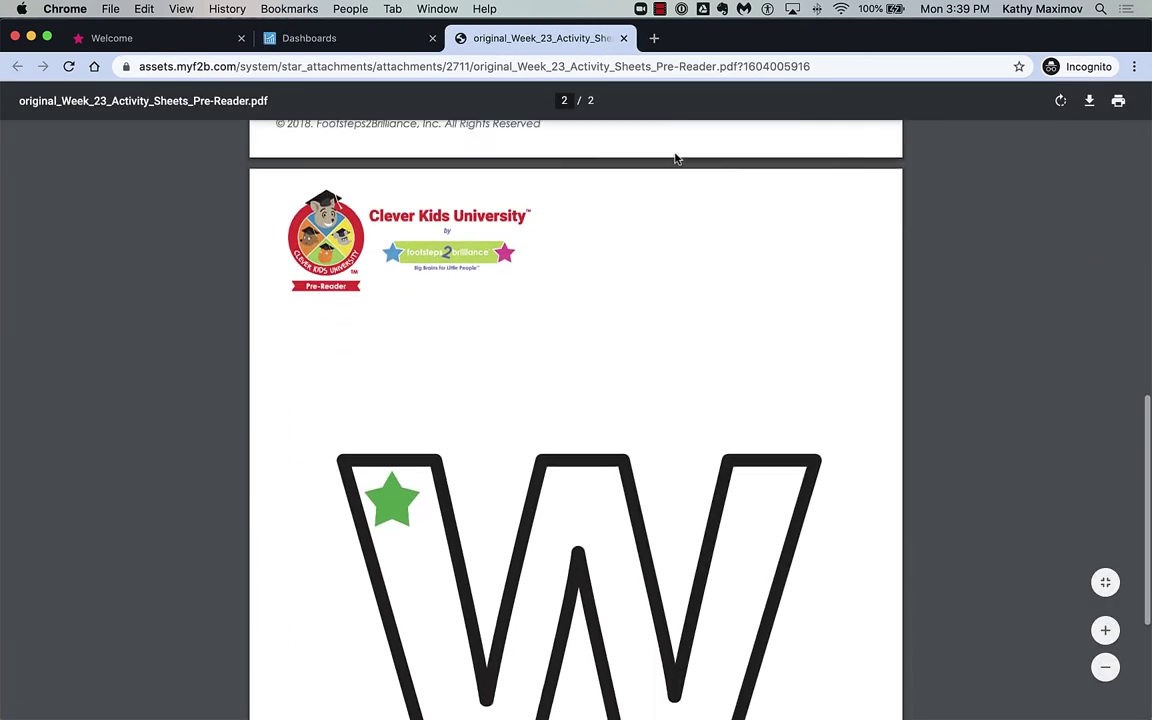
scroll(675, 159, down, 2)
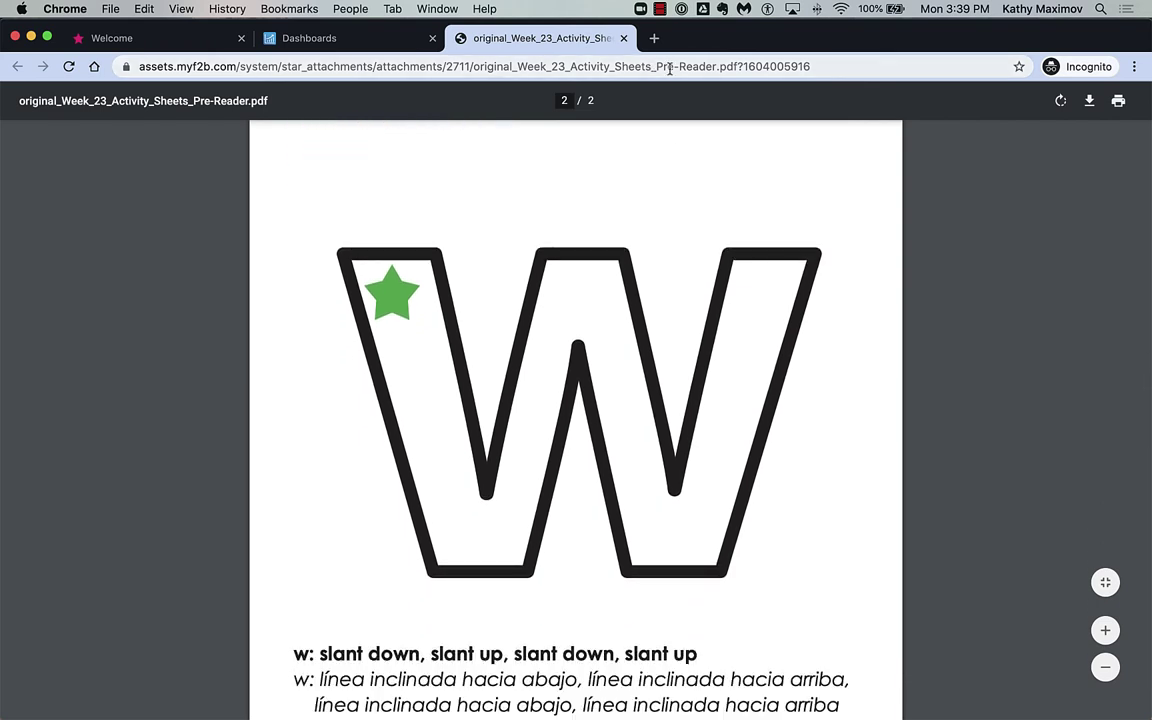
click(624, 38)
Open the student's Usage report and review the average weekly minutes and the Home and School Use charts
click(134, 238)
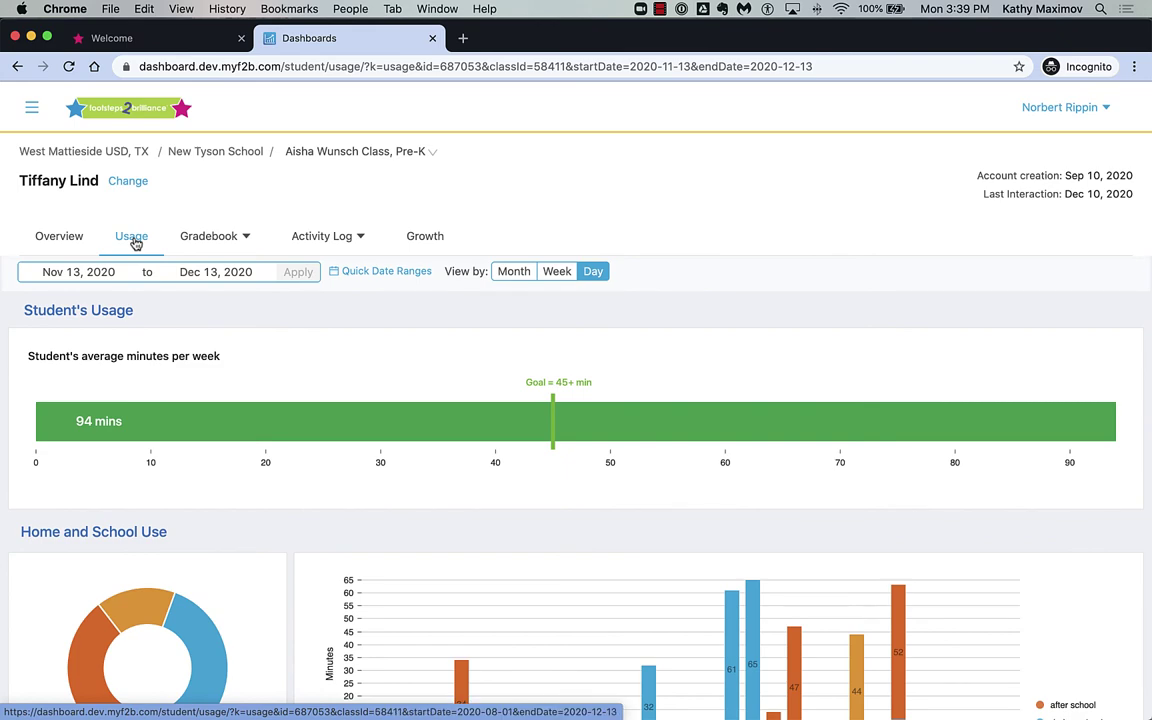
scroll(267, 522, down, 3)
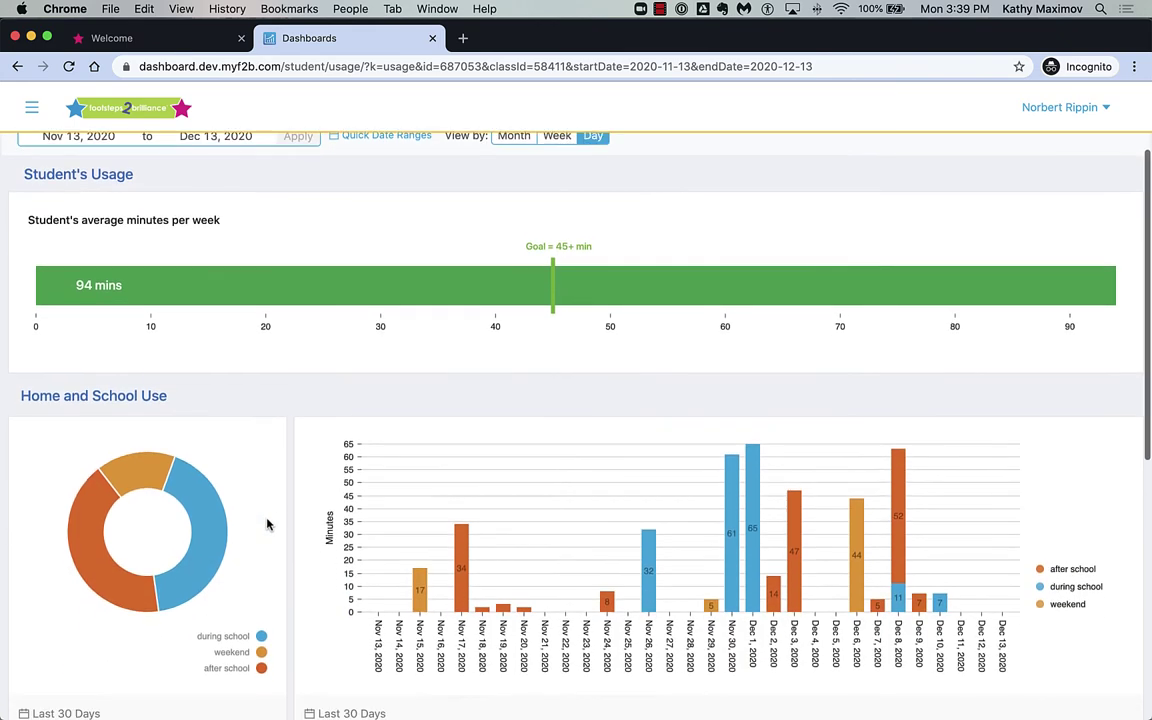
scroll(267, 522, up, 3)
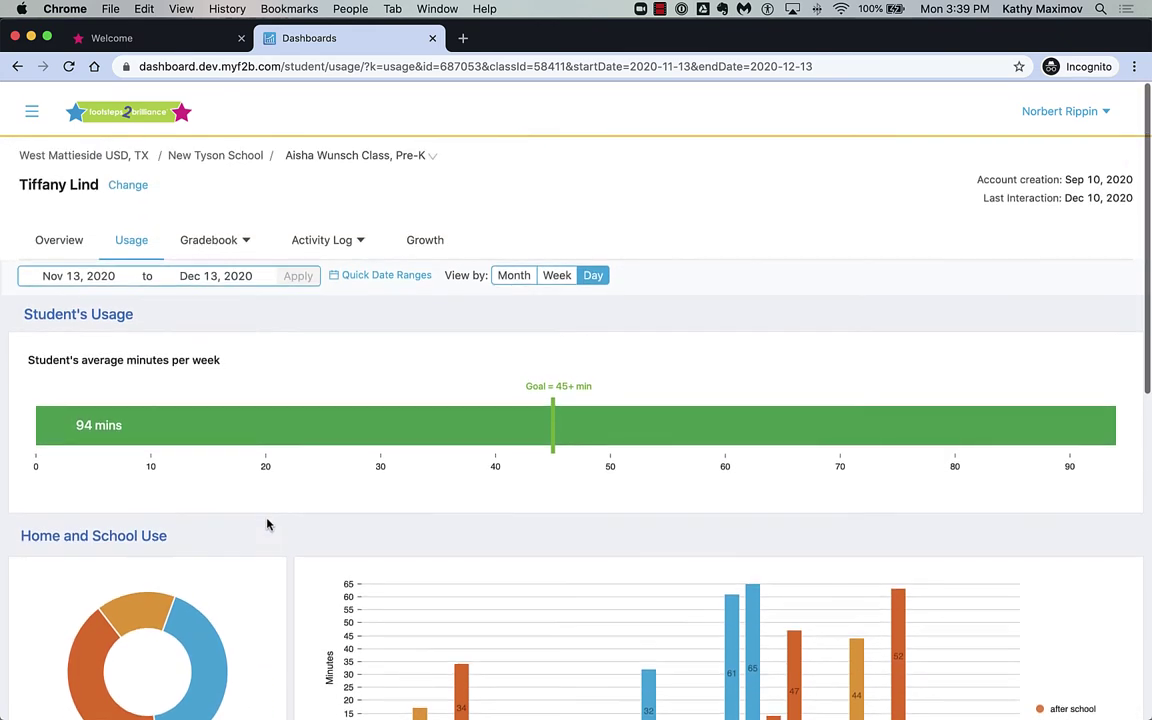
View the student's Clever Kids University: Pre-Reader gradebook and show the available Activity Log reports
click(205, 236)
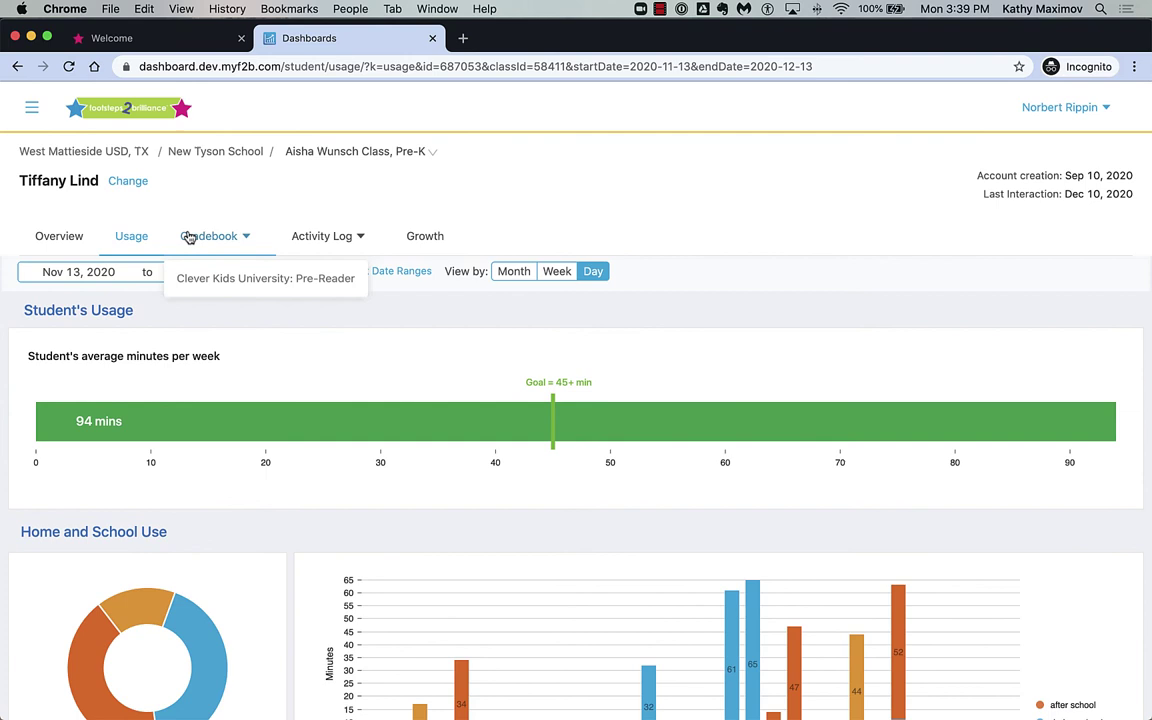
click(216, 281)
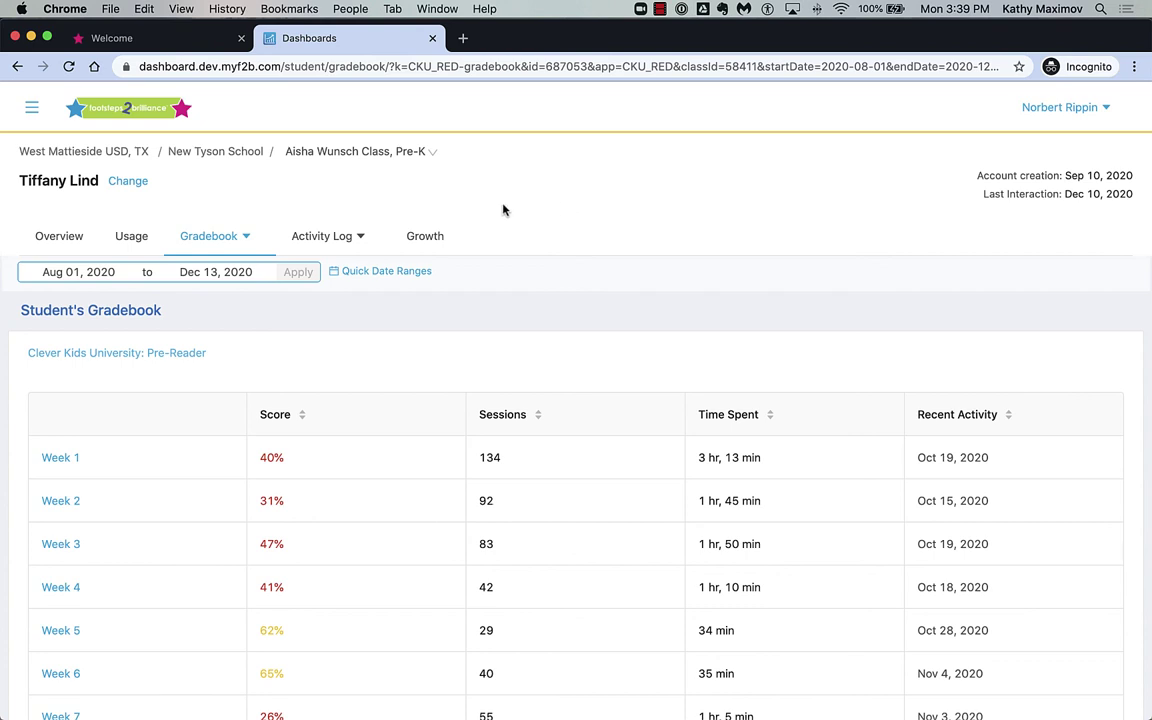
click(344, 237)
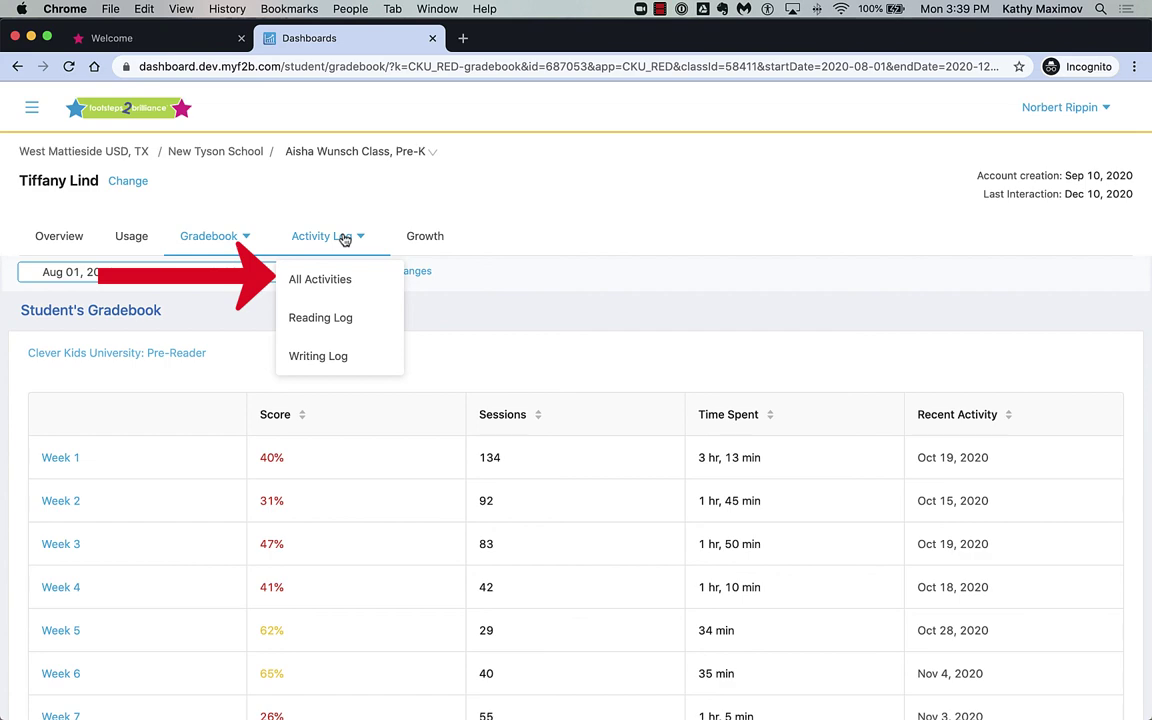
Open the student's Growth report and review the initial and recent score charts for every skill area through Logic & Reasoning
click(424, 236)
scroll(424, 236, down, 5)
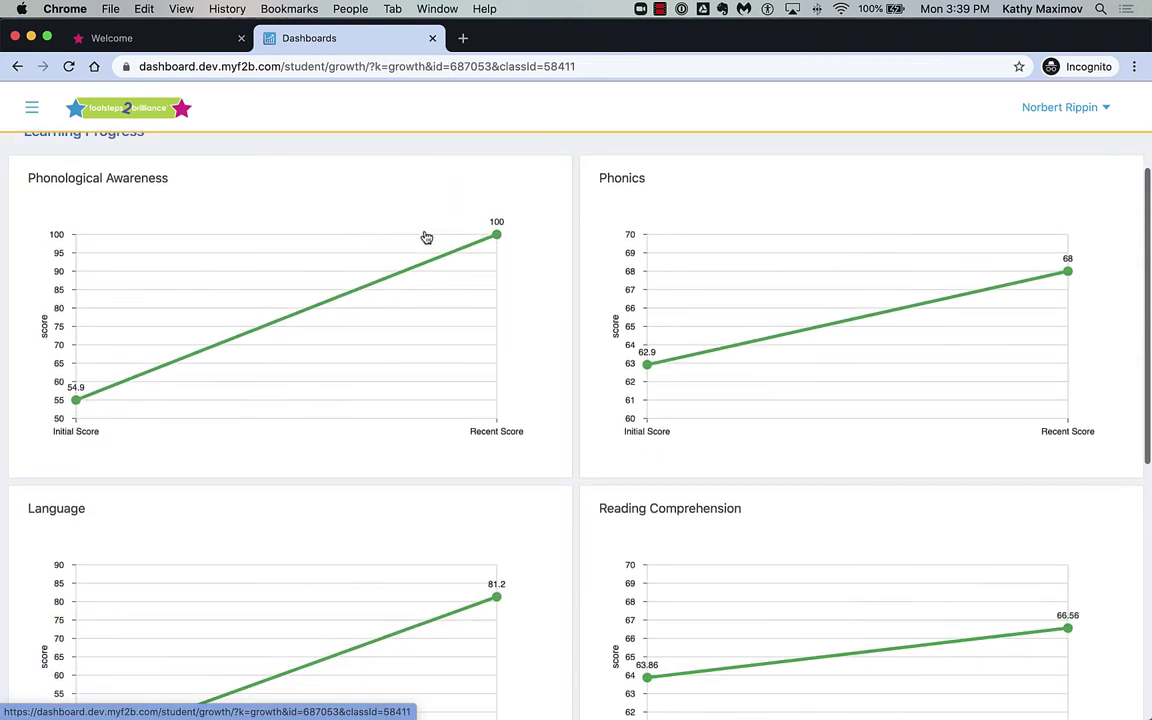
scroll(424, 236, down, 3)
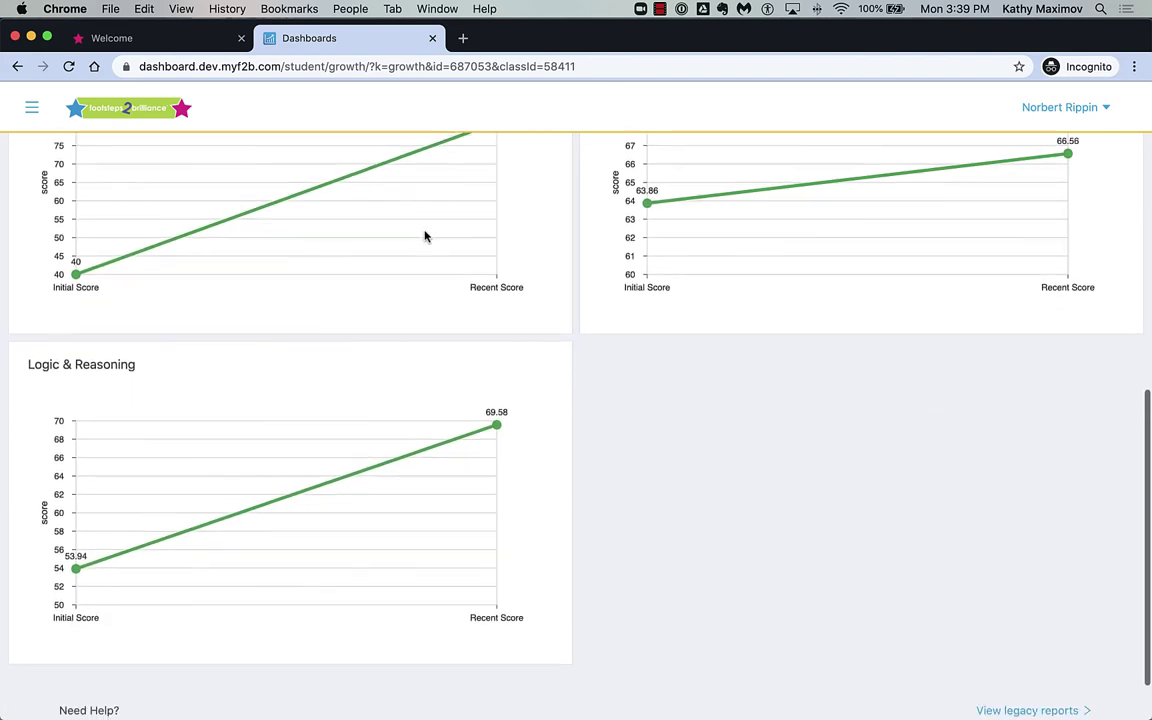